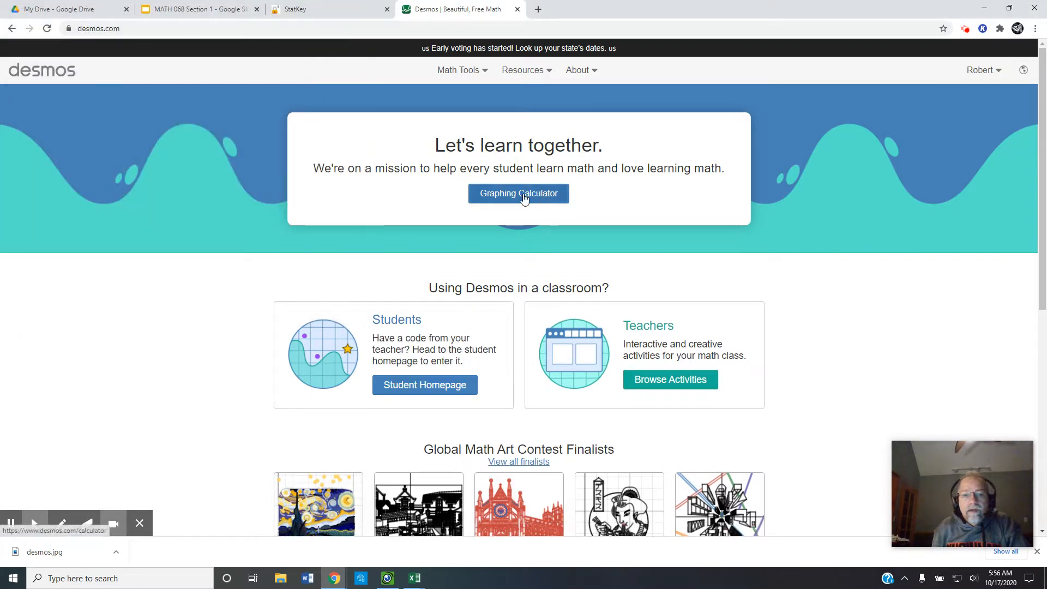
Step: Open the graphing calculator and save the new graph with the title "Working with List"
{"action": "left_click", "coordinate": [522, 198]}
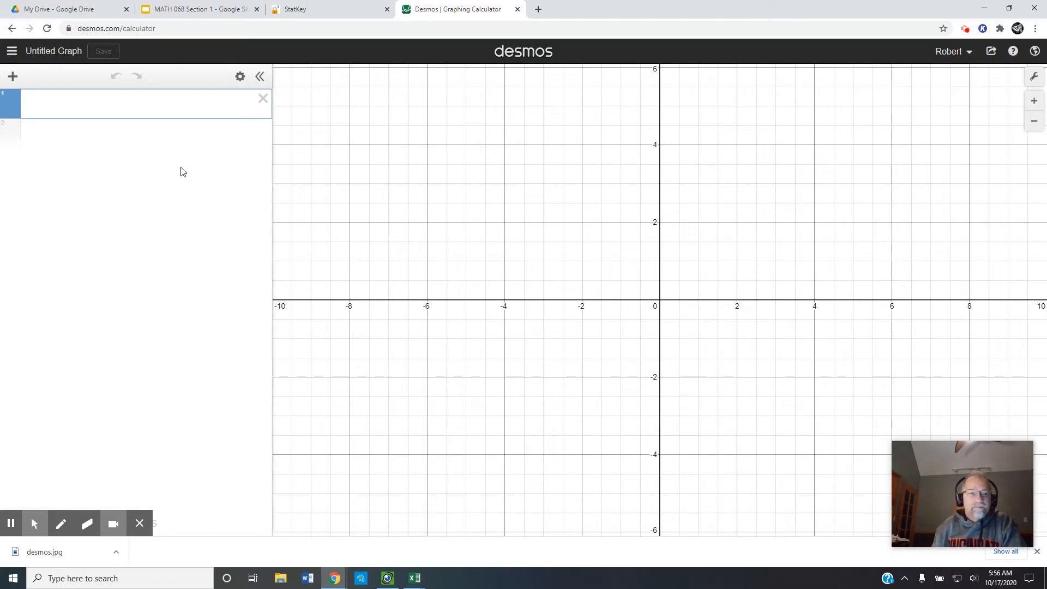
{"action": "left_click", "coordinate": [60, 49]}
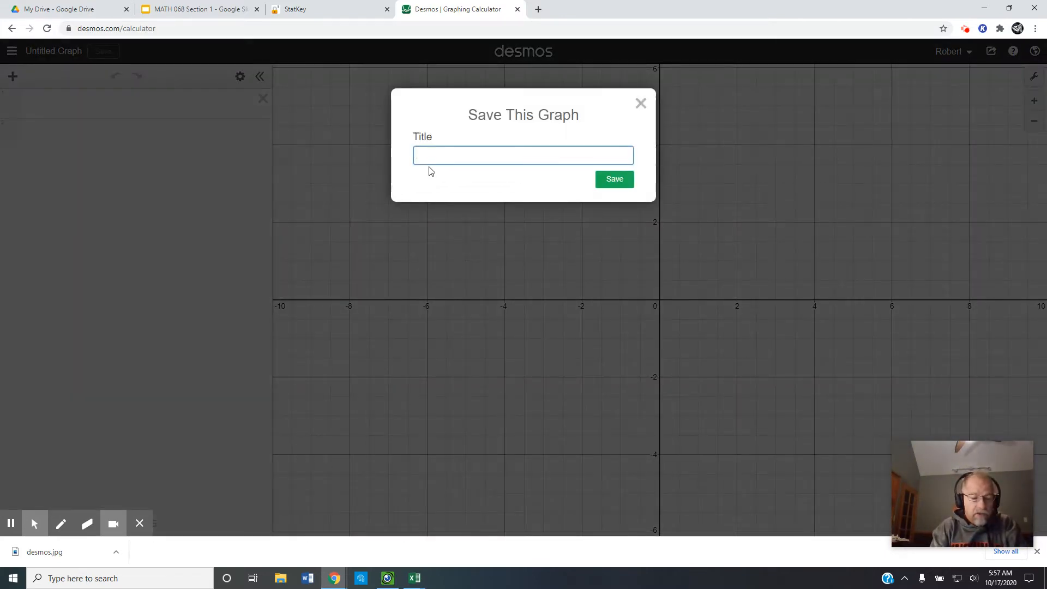
{"action": "type", "text": "Working "}
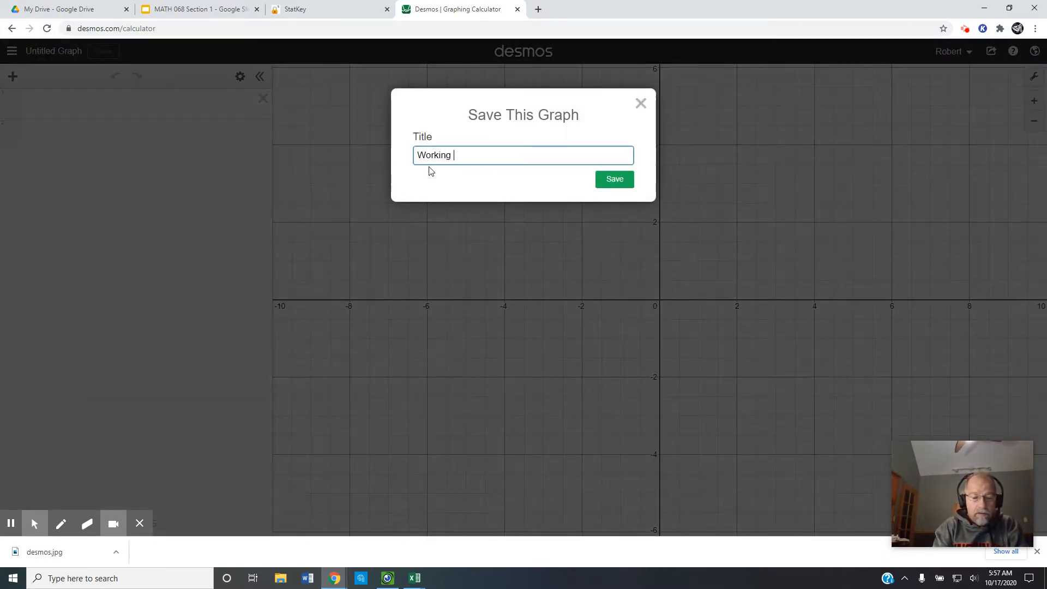
{"action": "type", "text": "with List"}
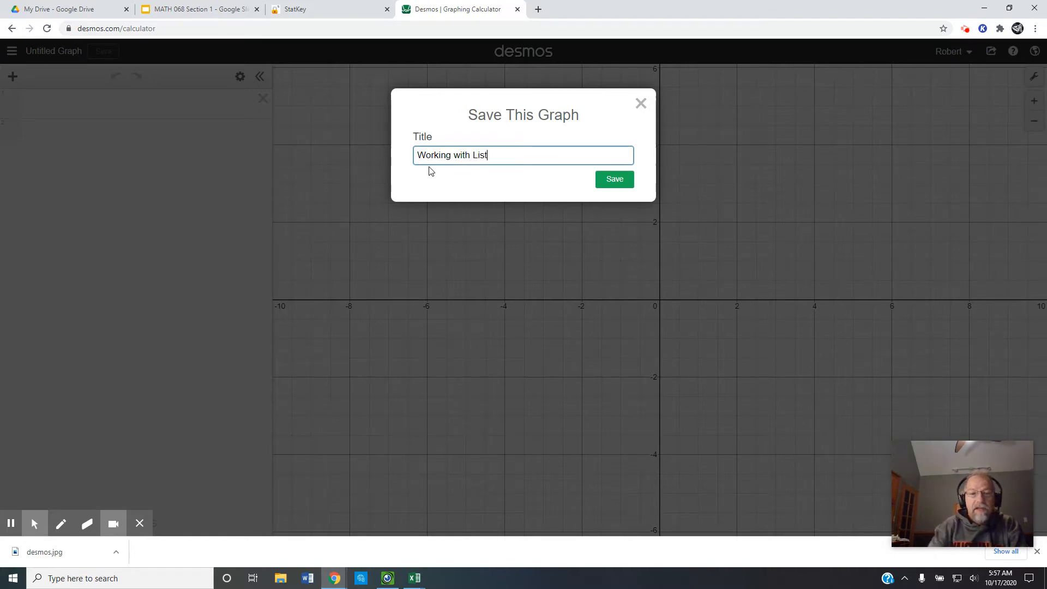
{"action": "left_click", "coordinate": [614, 180]}
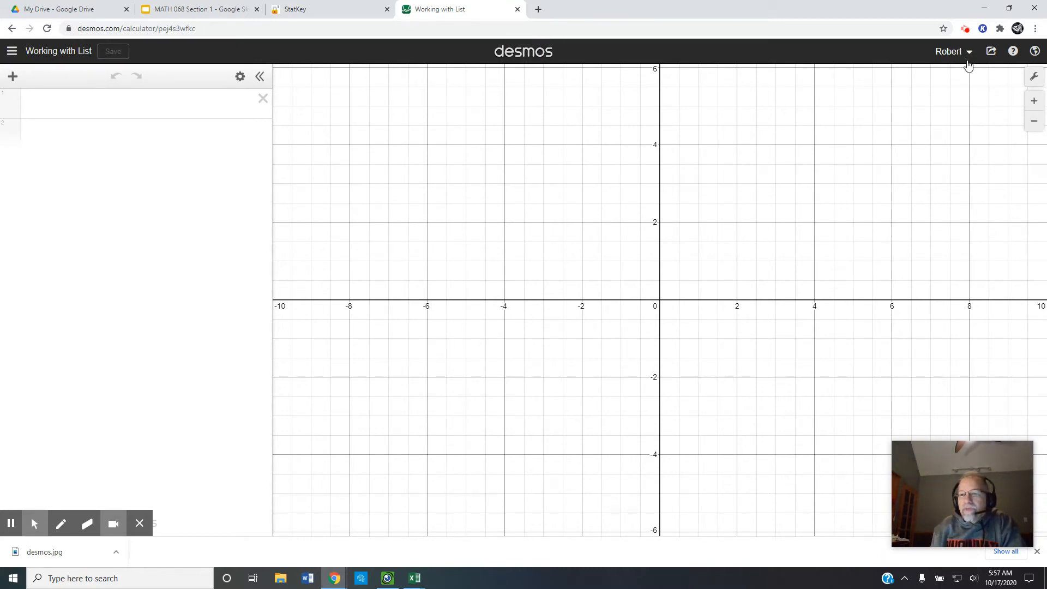
Step: Open the graph's sharing options and copy its share link
{"action": "left_click", "coordinate": [992, 55]}
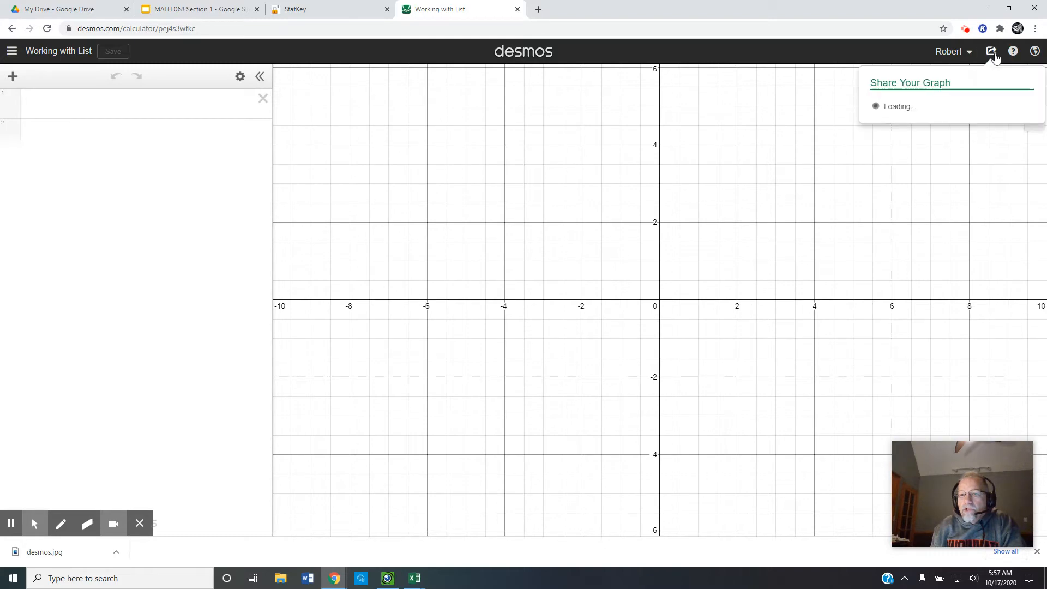
{"action": "left_click", "coordinate": [1015, 125]}
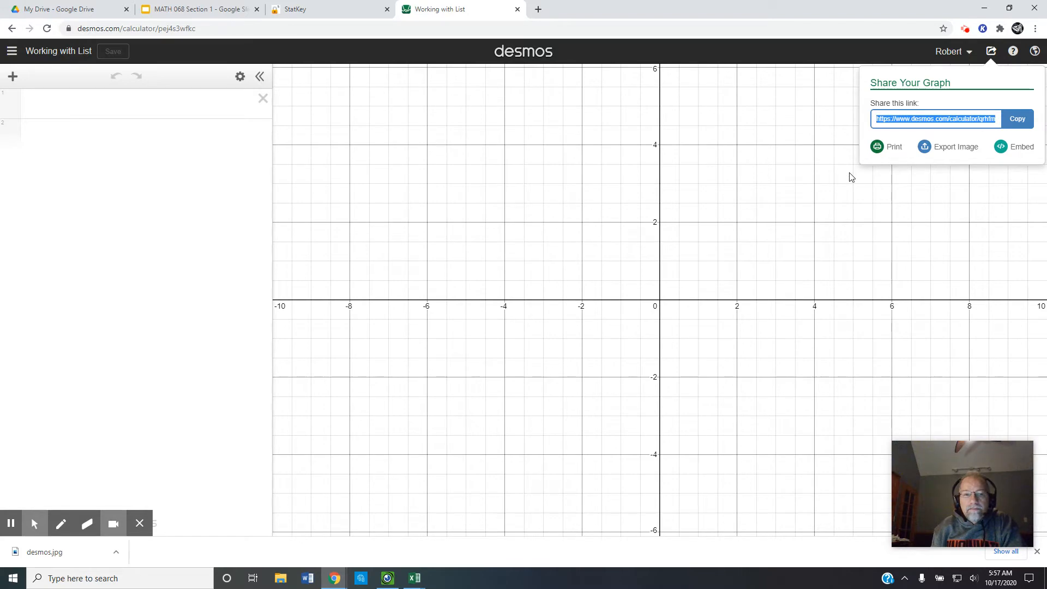
Step: Define a list a = [5,10,15] in the first expression line
{"action": "left_click", "coordinate": [207, 101]}
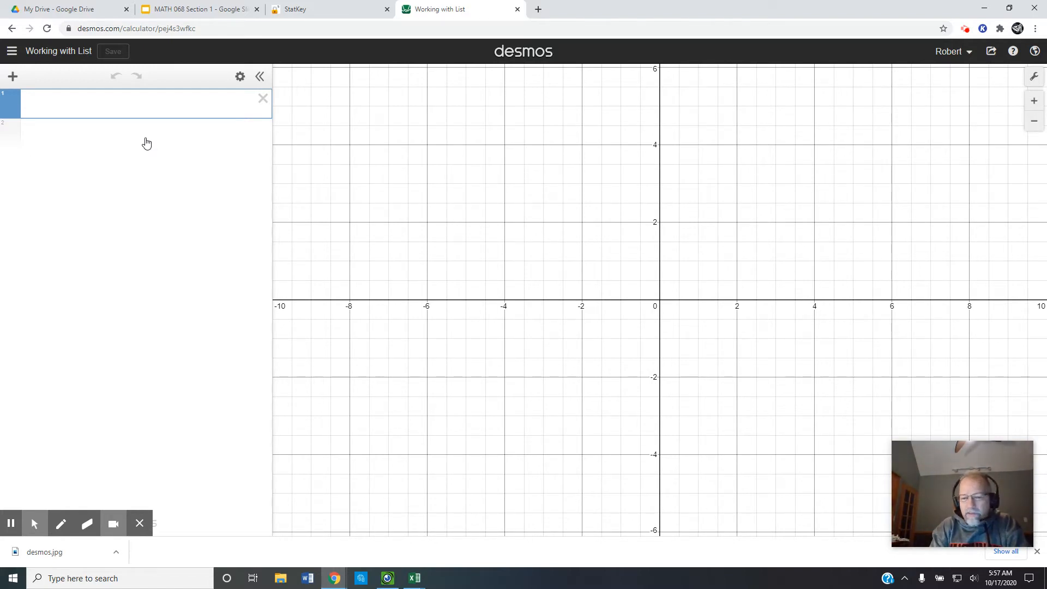
{"action": "type", "text": "a="}
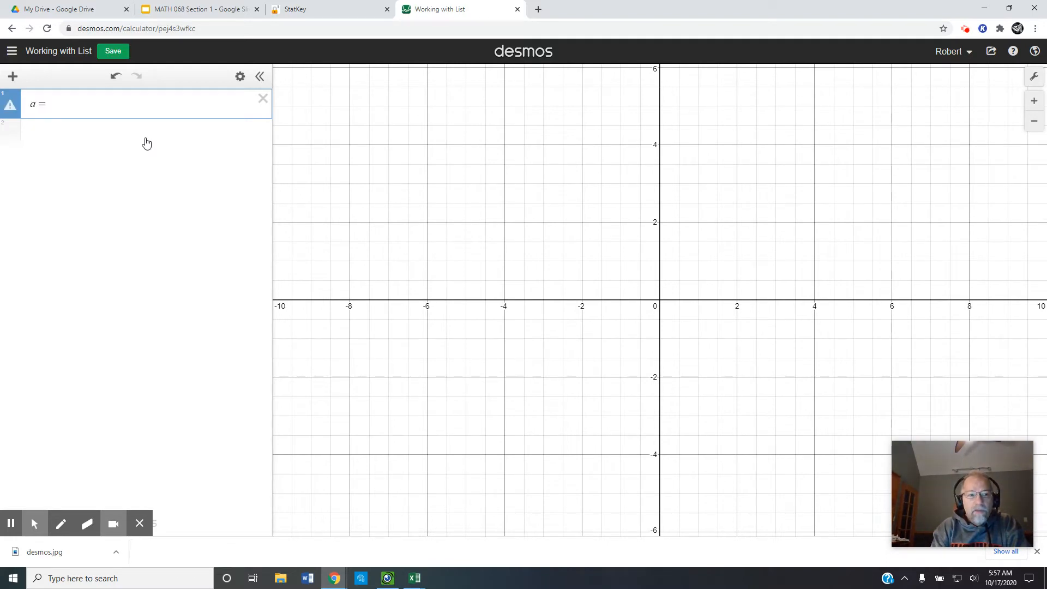
{"action": "type", "text": "["}
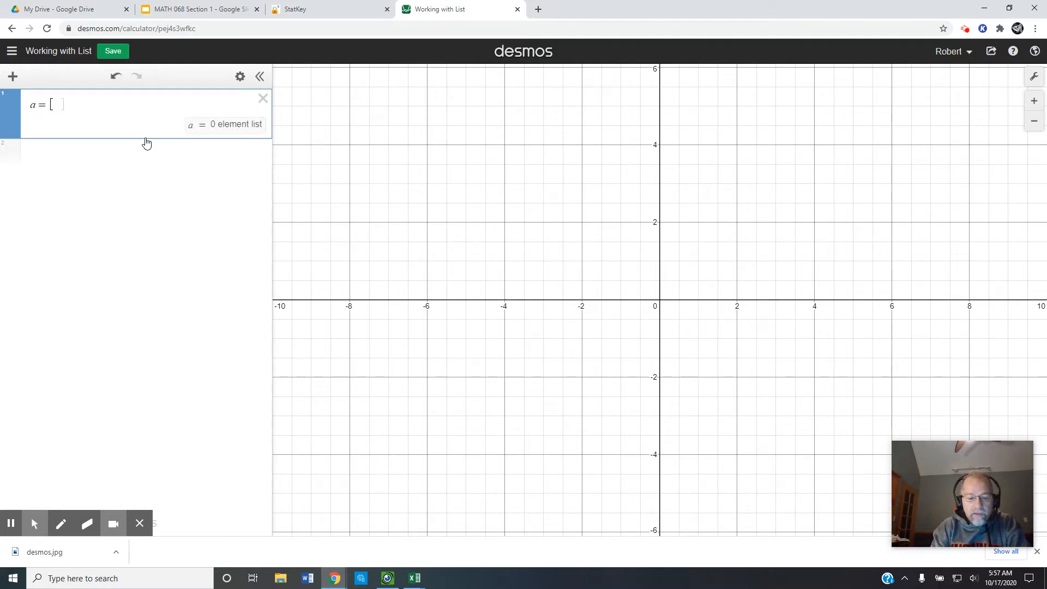
{"action": "type", "text": "5"}
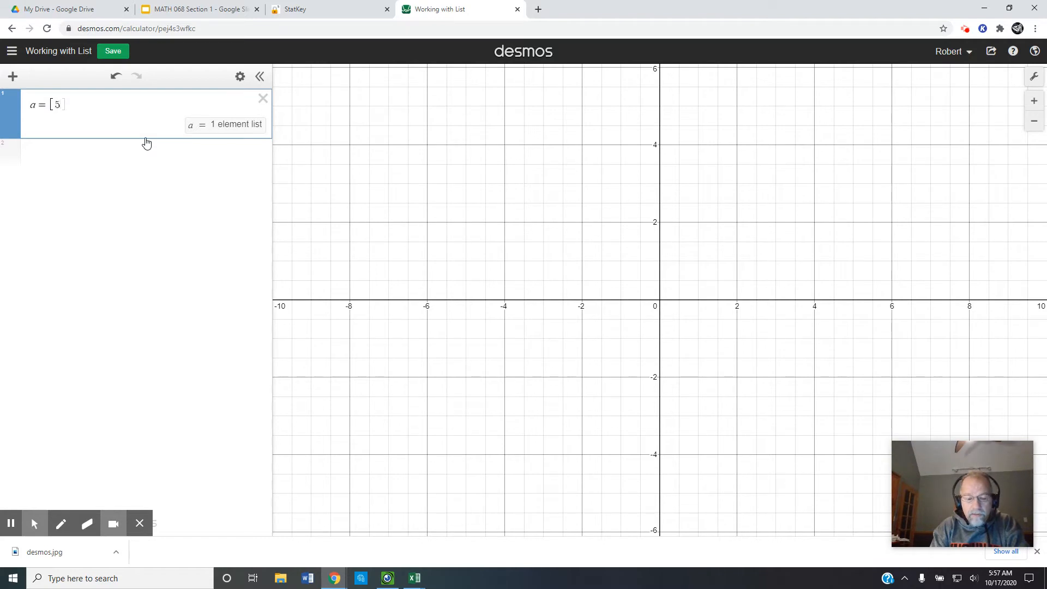
{"action": "type", "text": ",10,15"}
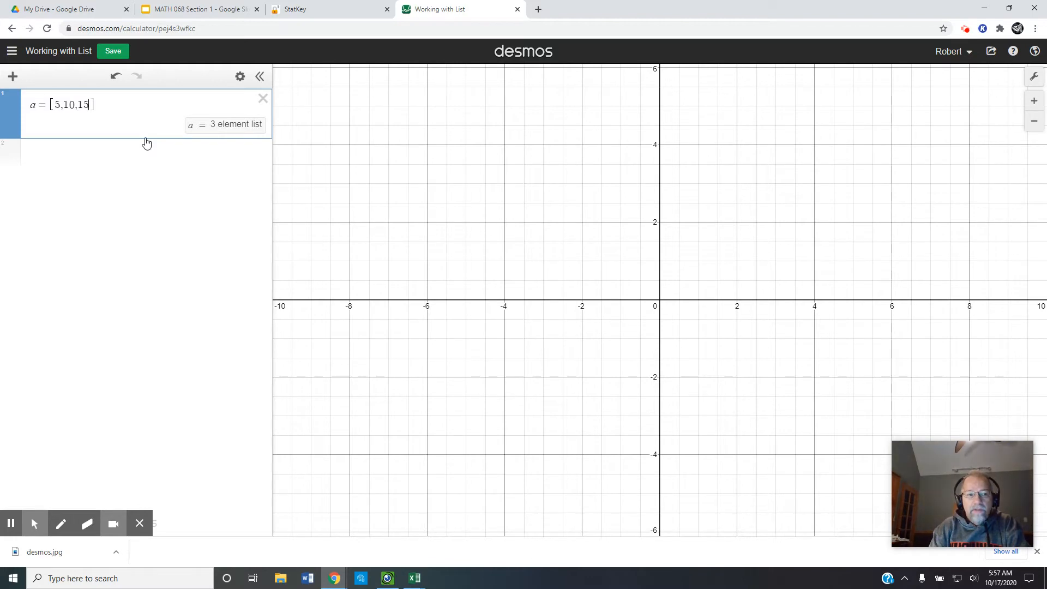
{"action": "key", "text": "Return"}
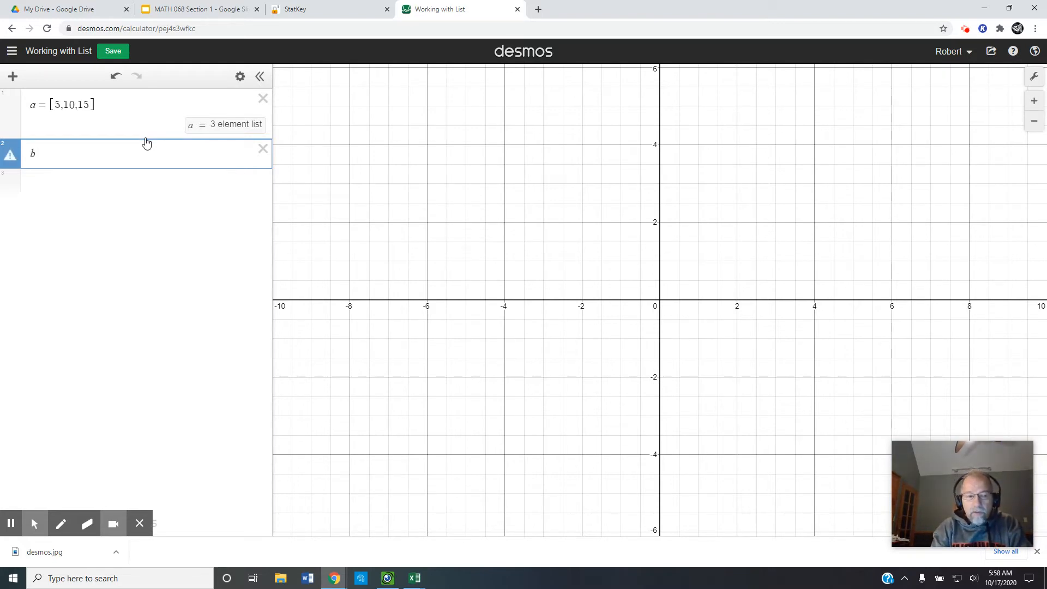
Step: Define a list b = [1...20] in the second expression line
{"action": "type", "text": "["}
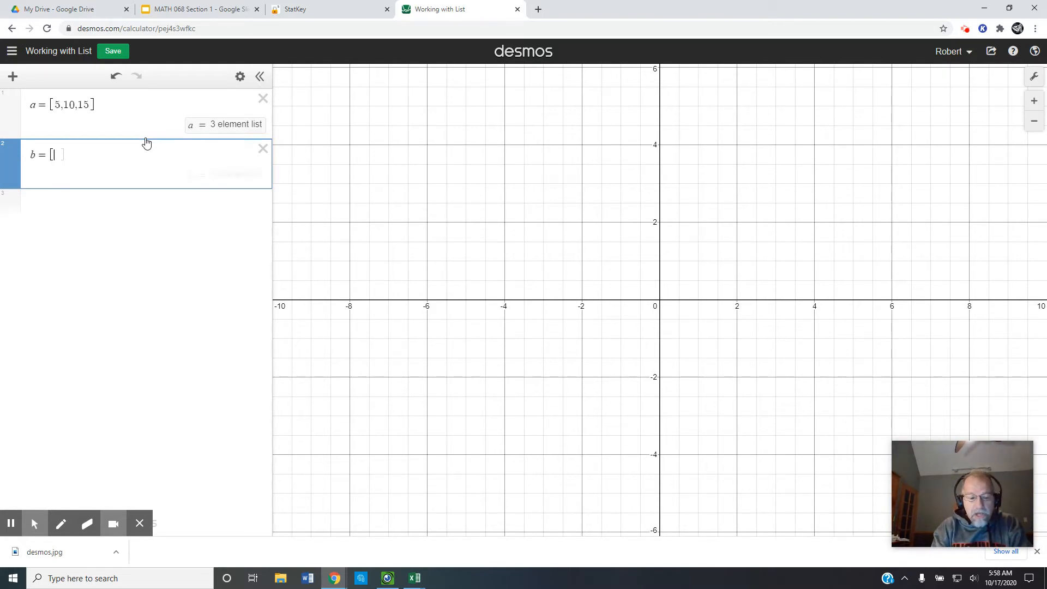
{"action": "type", "text": "1"}
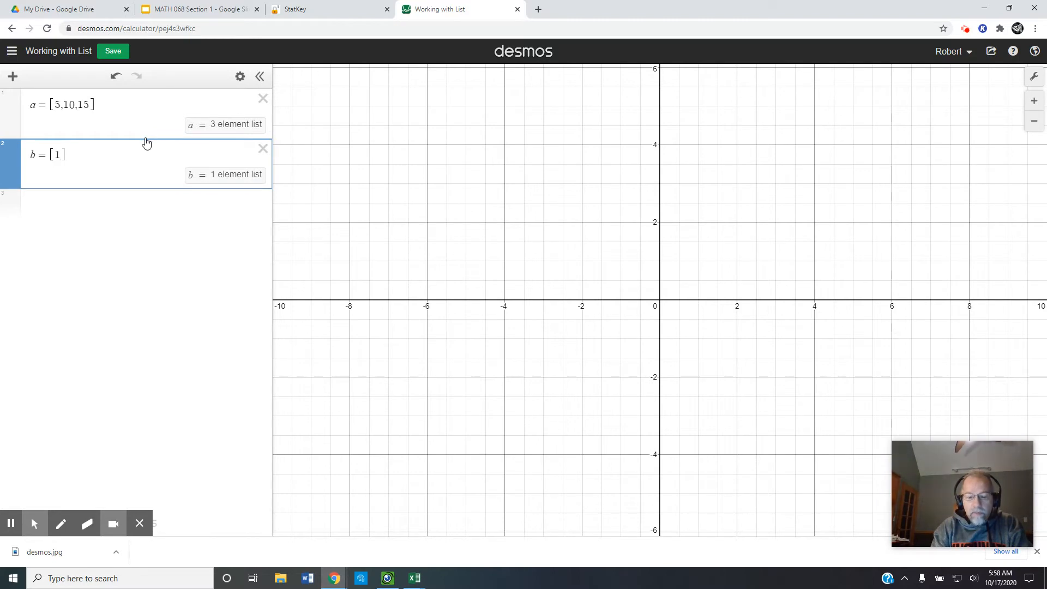
{"action": "type", "text": "..."}
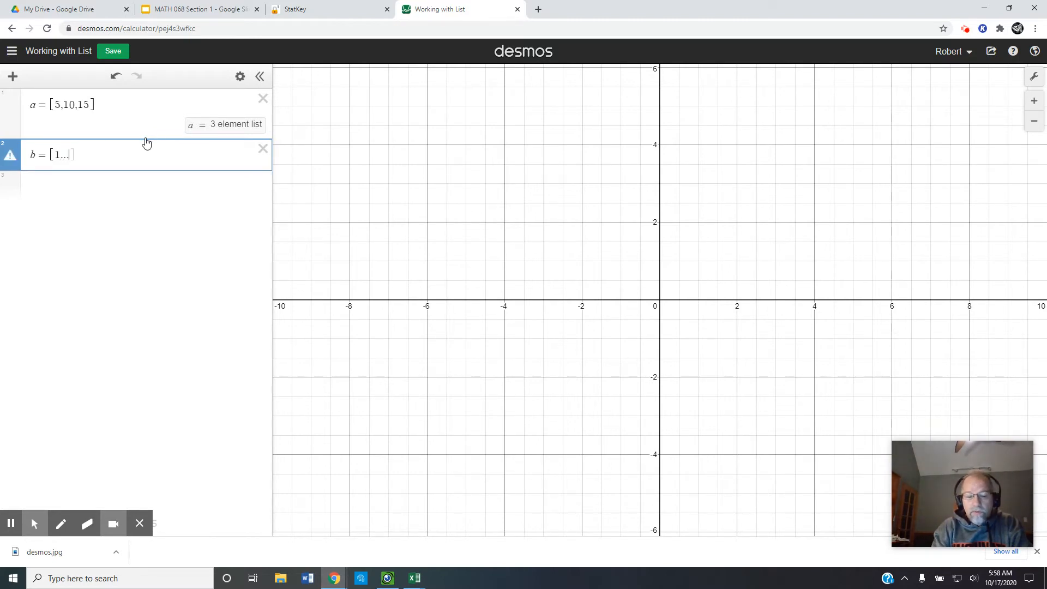
{"action": "type", "text": "20"}
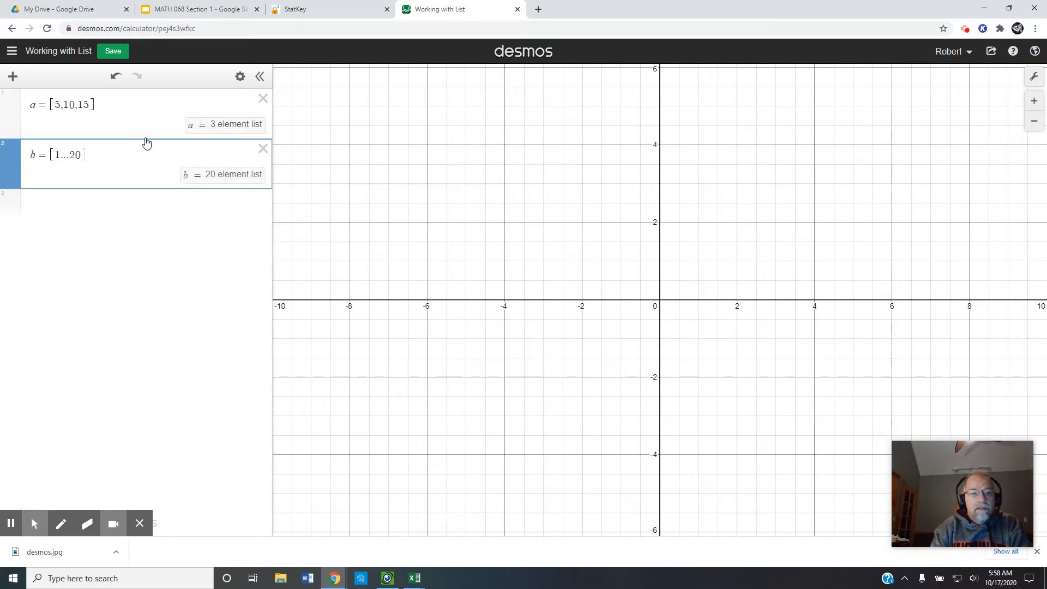
{"action": "key", "text": "Return"}
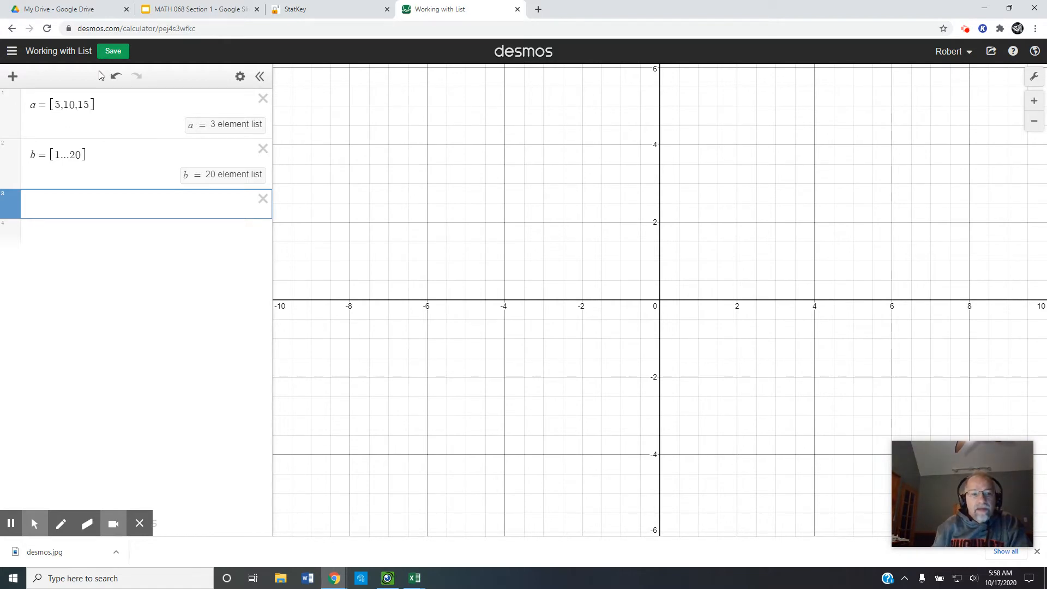
Step: Delete lists b and a, undoing and redoing the first deletion in between
{"action": "left_click", "coordinate": [263, 149]}
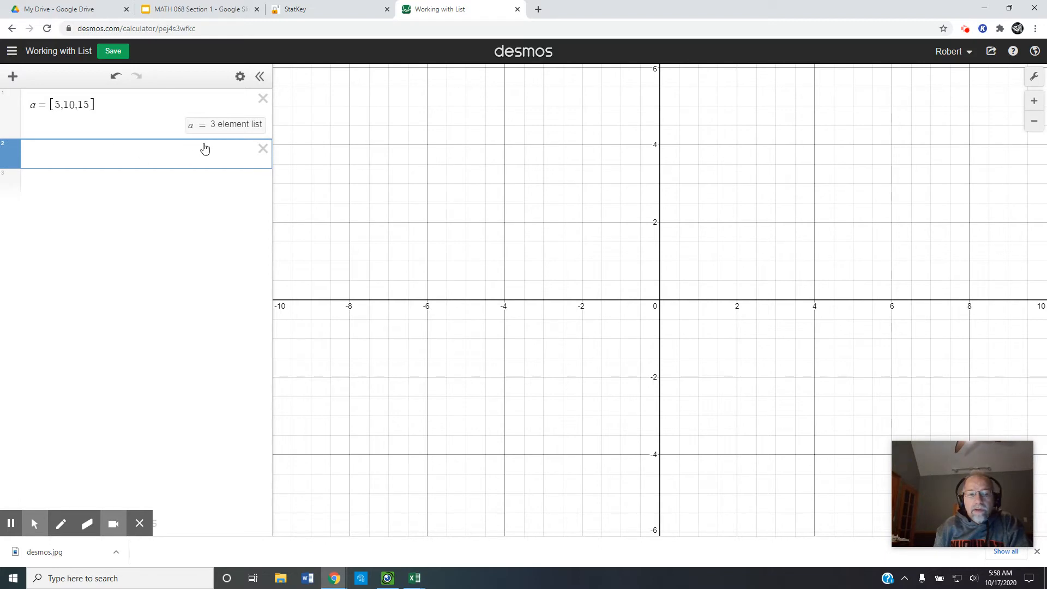
{"action": "left_click", "coordinate": [116, 76]}
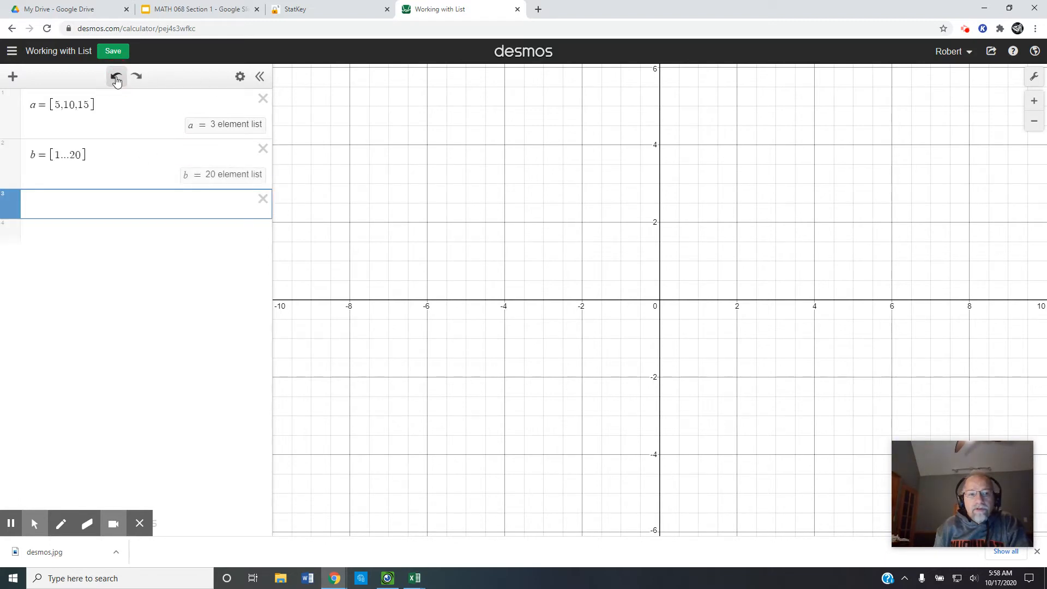
{"action": "left_click", "coordinate": [139, 78]}
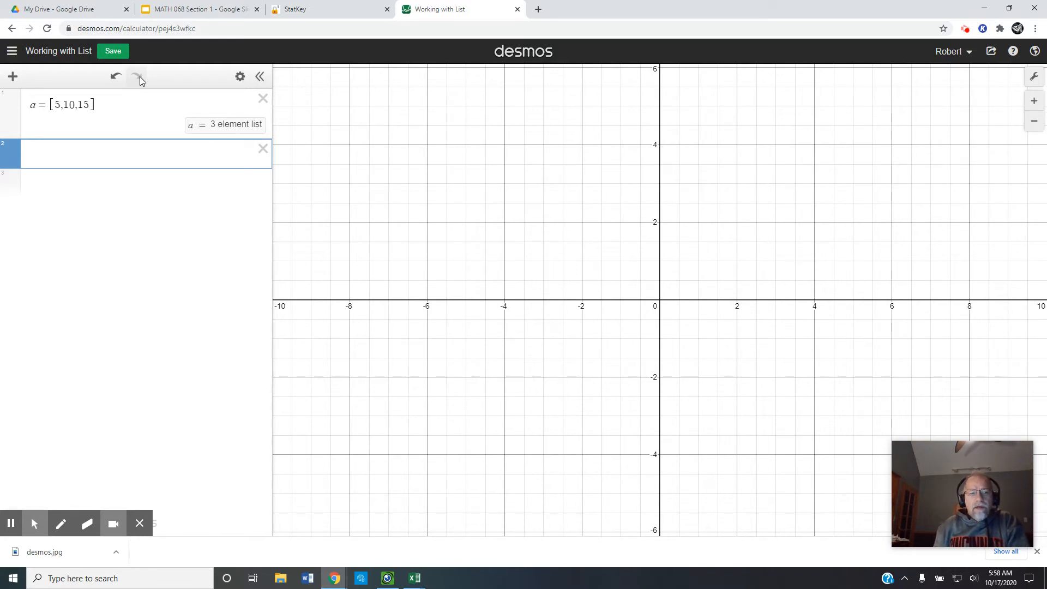
{"action": "left_click", "coordinate": [256, 103]}
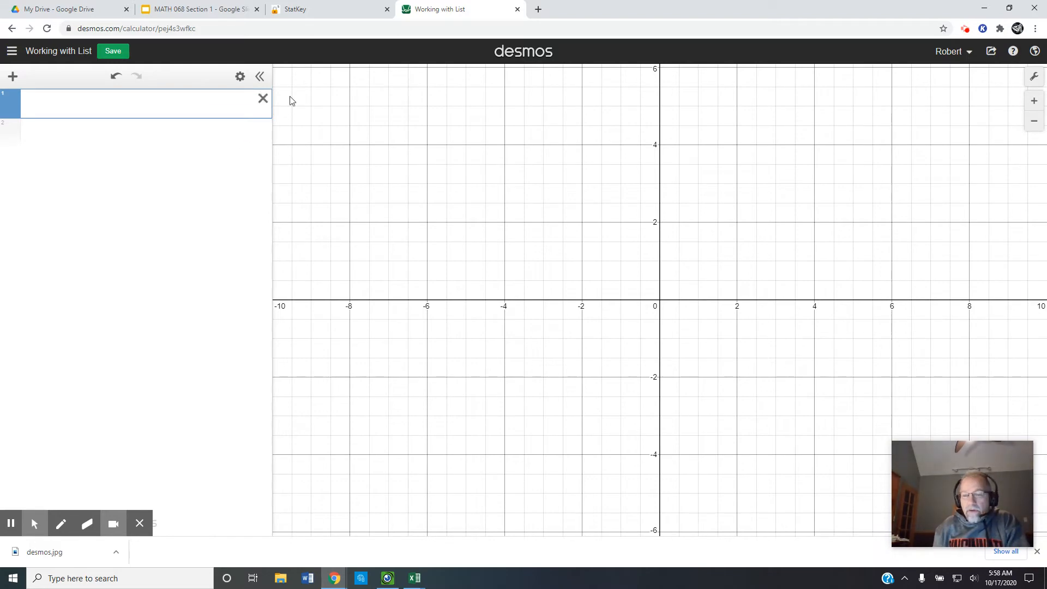
Step: Switch to StatKey and open the Datasets page of the Statistics: Unlocking the Power of Data companion site
{"action": "left_click", "coordinate": [337, 14]}
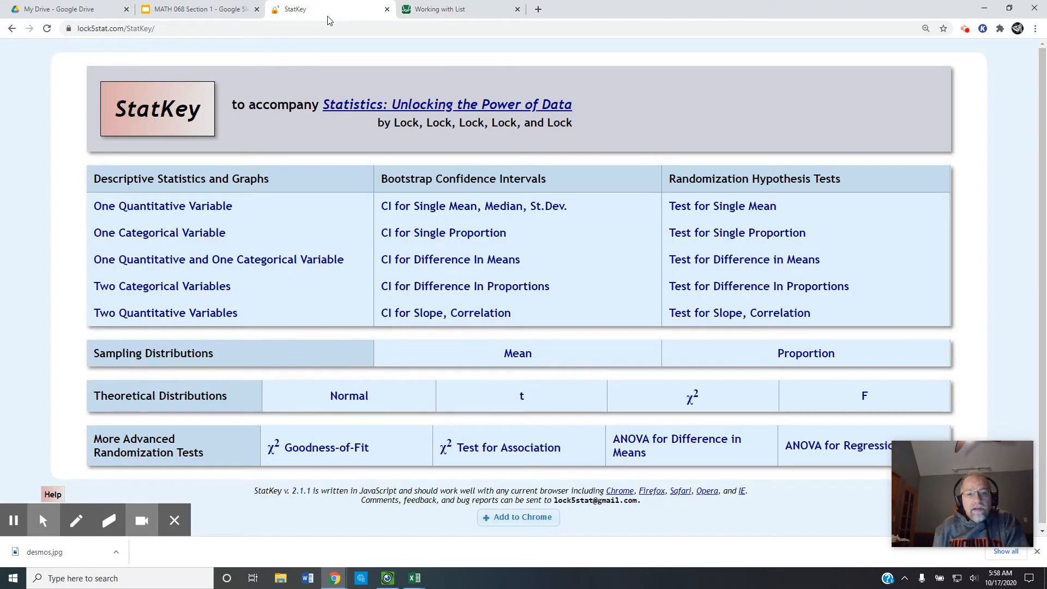
{"action": "left_click", "coordinate": [445, 107]}
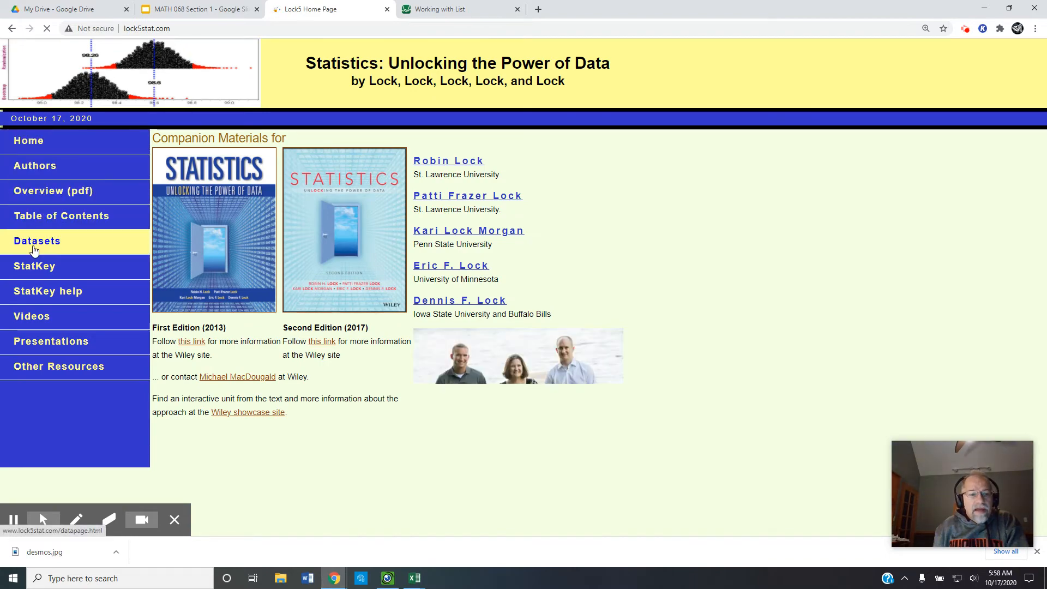
{"action": "left_click", "coordinate": [34, 245]}
Step: Download the HotDogs dataset as a CSV file and open it in Excel
{"action": "scroll", "coordinate": [382, 281], "scroll_direction": "down", "scroll_amount": 15}
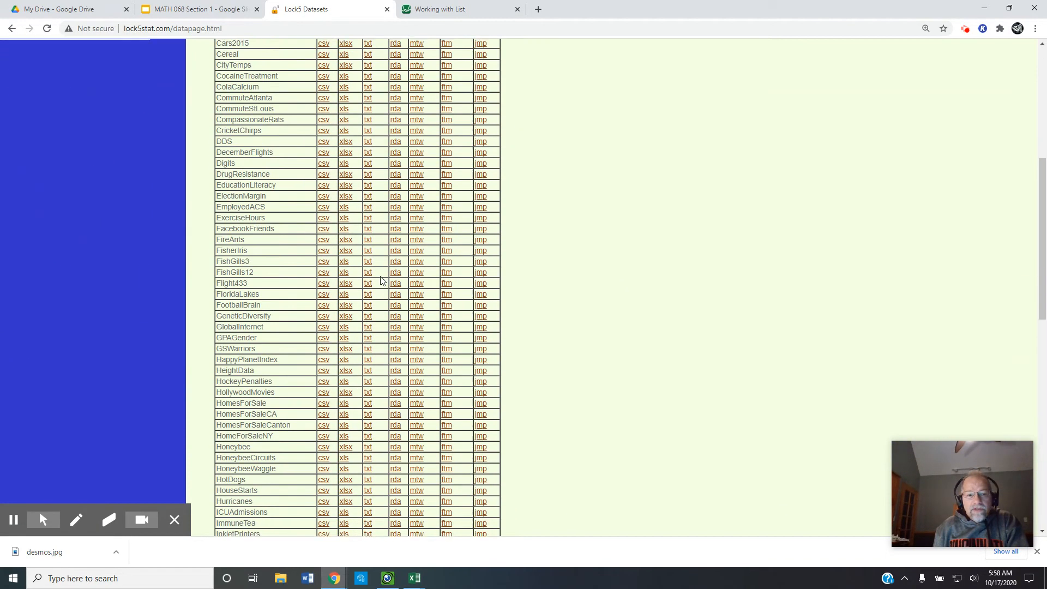
{"action": "scroll", "coordinate": [381, 281], "scroll_direction": "up", "scroll_amount": 6}
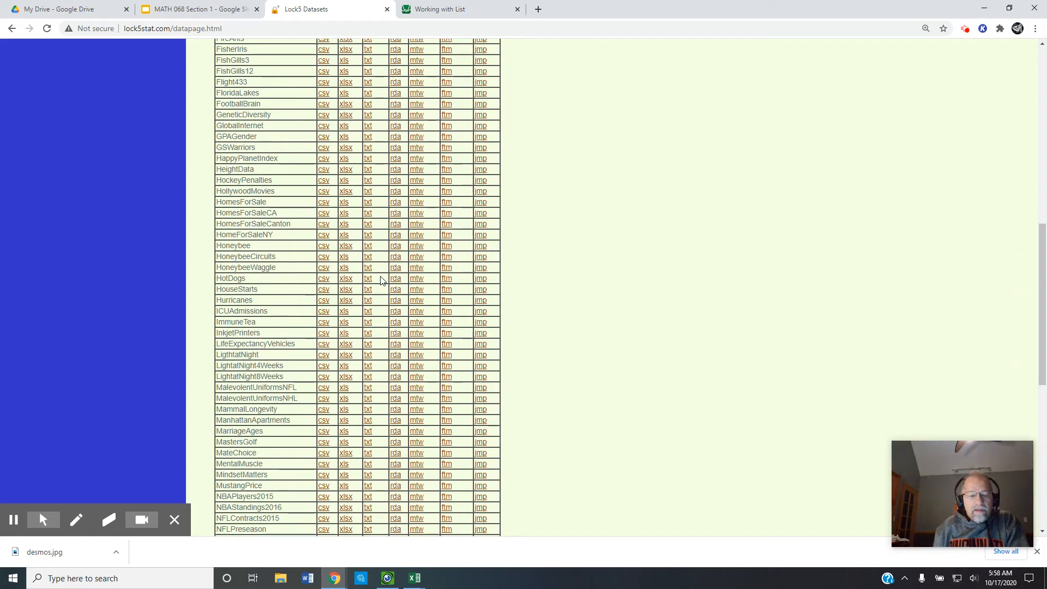
{"action": "scroll", "coordinate": [381, 276], "scroll_direction": "up", "scroll_amount": 6}
{"action": "scroll", "coordinate": [382, 271], "scroll_direction": "up", "scroll_amount": 2}
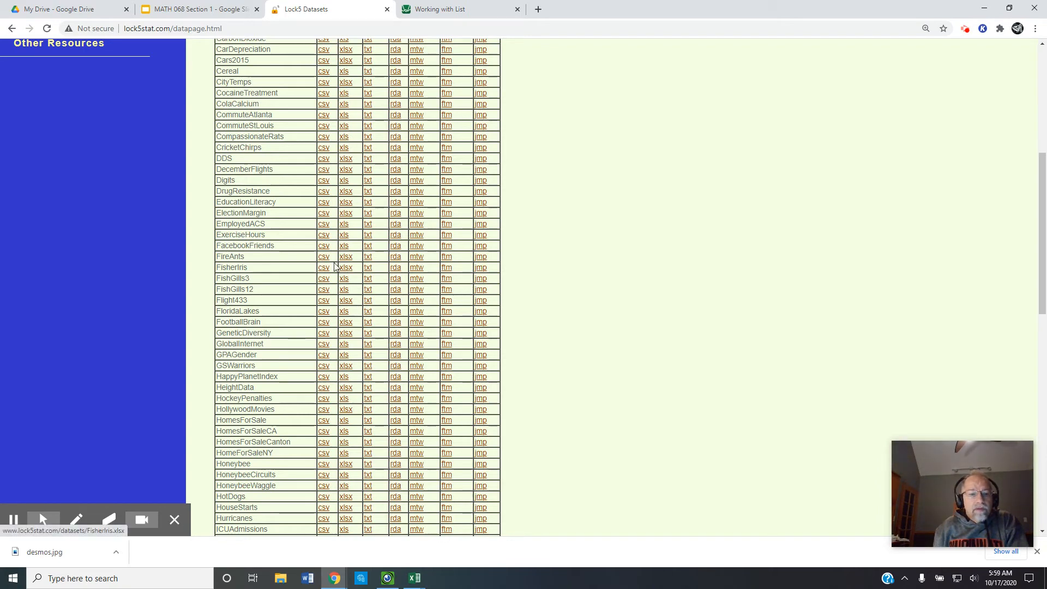
{"action": "scroll", "coordinate": [323, 270], "scroll_direction": "down", "scroll_amount": 2}
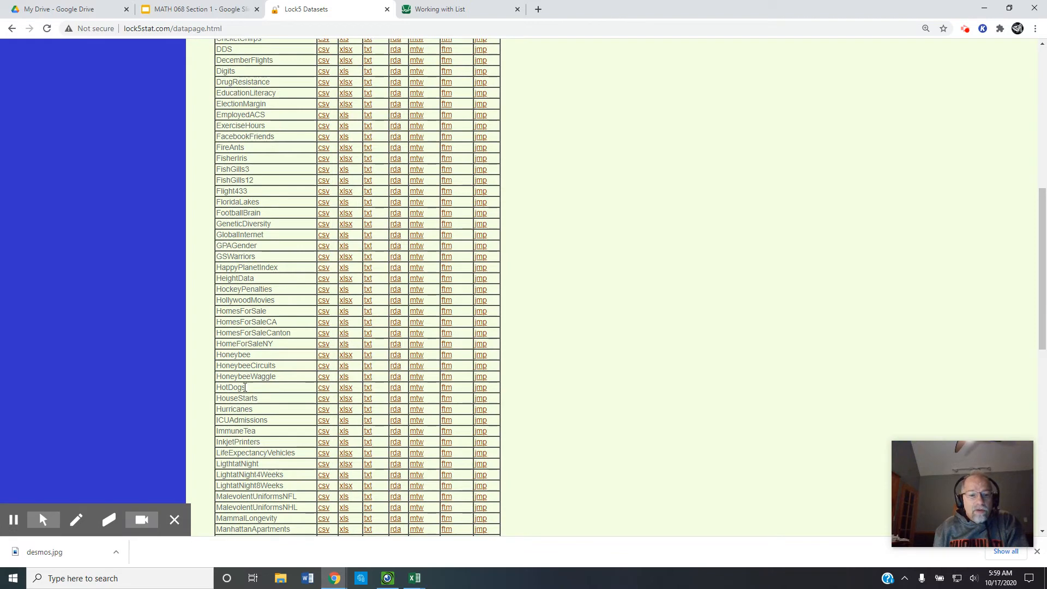
{"action": "left_click", "coordinate": [323, 389]}
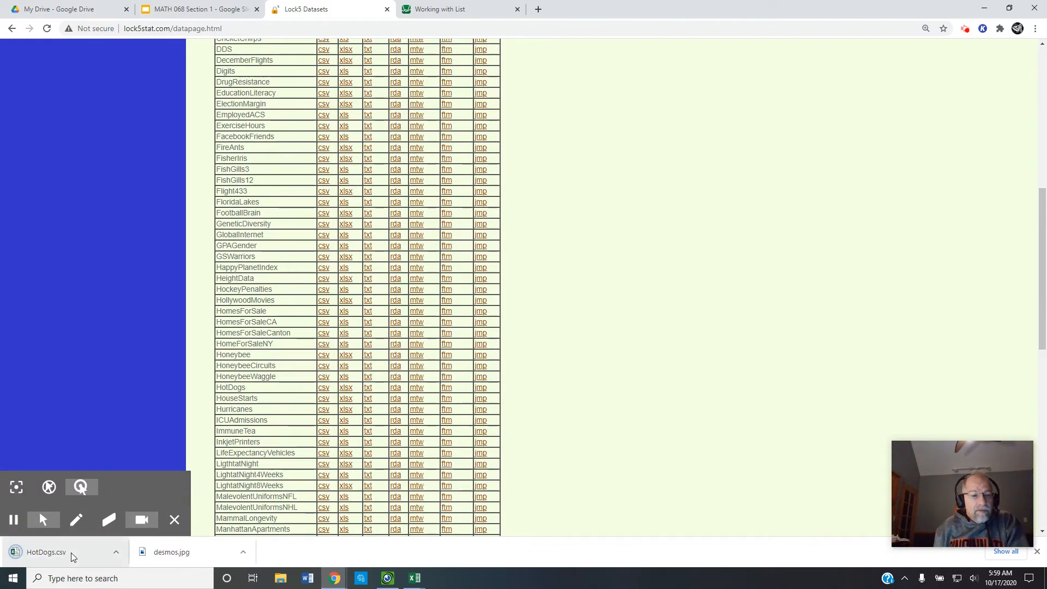
{"action": "left_click", "coordinate": [70, 552]}
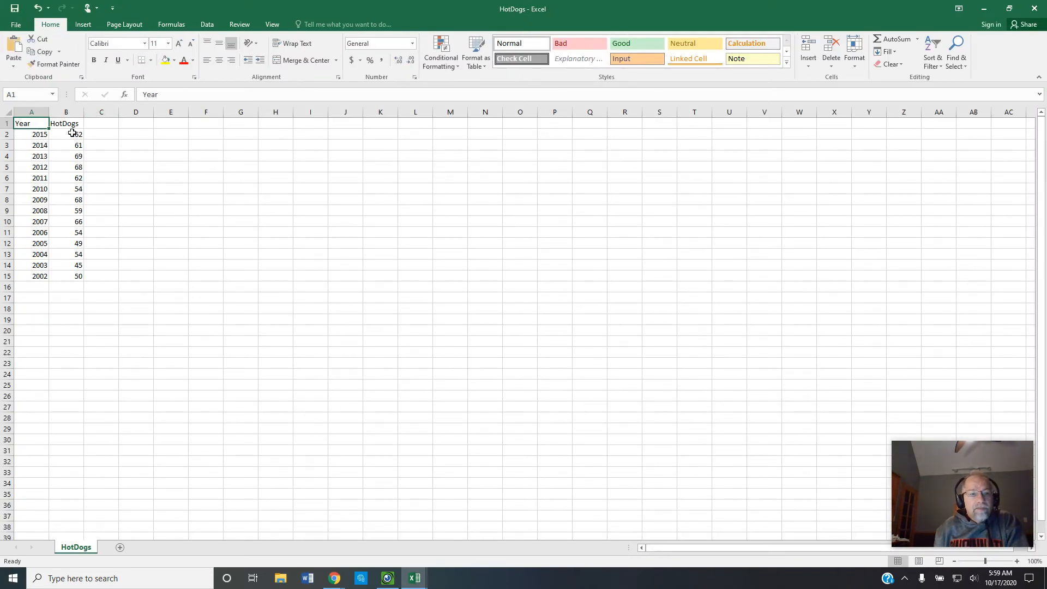
Step: Copy the HotDogs values in B2:B15 and paste them as a list into the first expression line of the Desmos graph
{"action": "left_click_drag", "start_coordinate": [76, 134], "coordinate": [75, 277]}
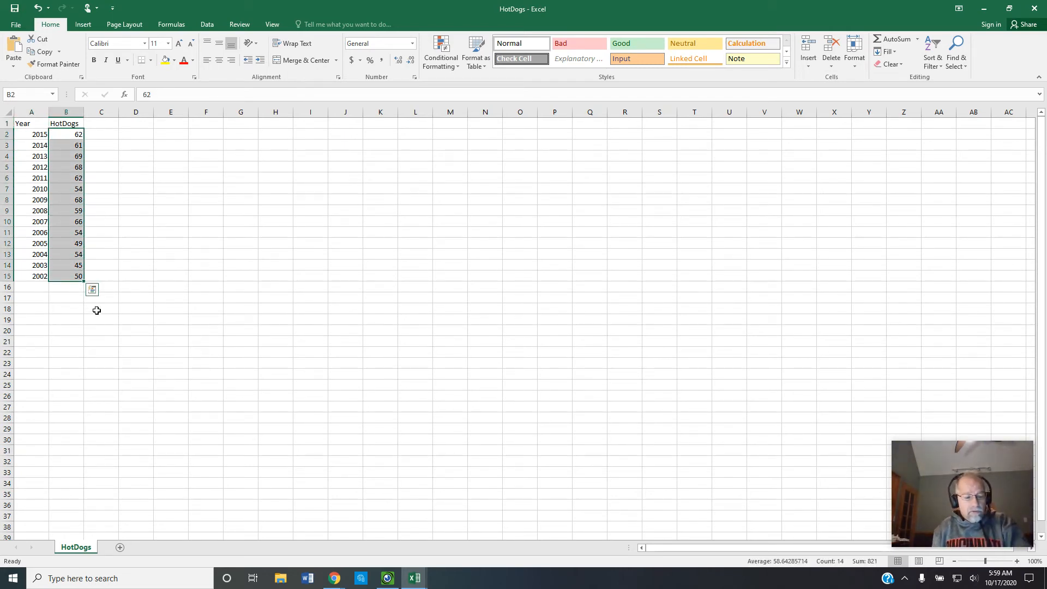
{"action": "key", "text": "ctrl+c"}
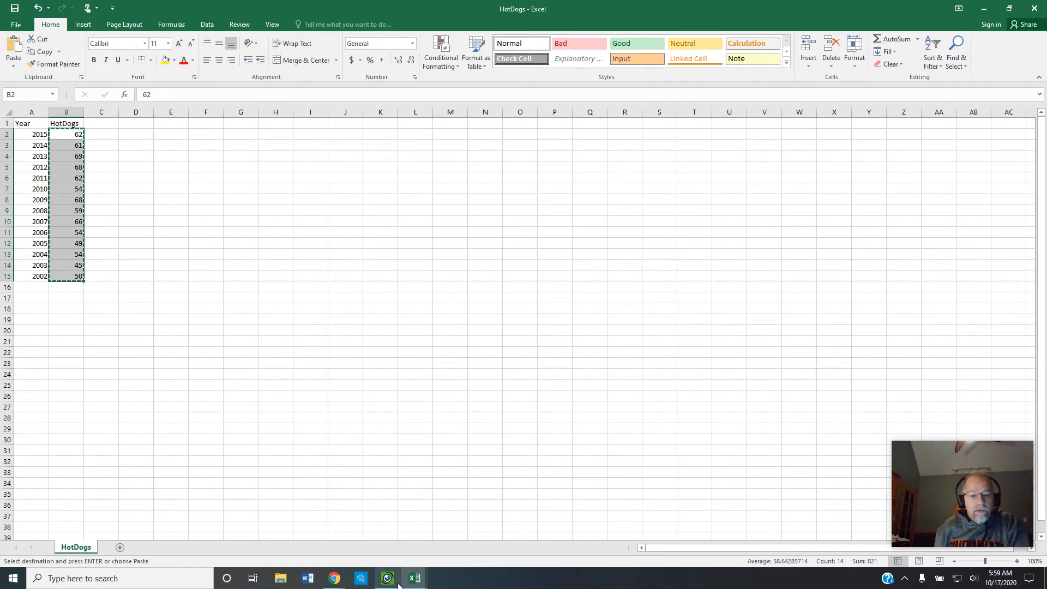
{"action": "mouse_move", "coordinate": [391, 582]}
{"action": "mouse_move", "coordinate": [338, 583]}
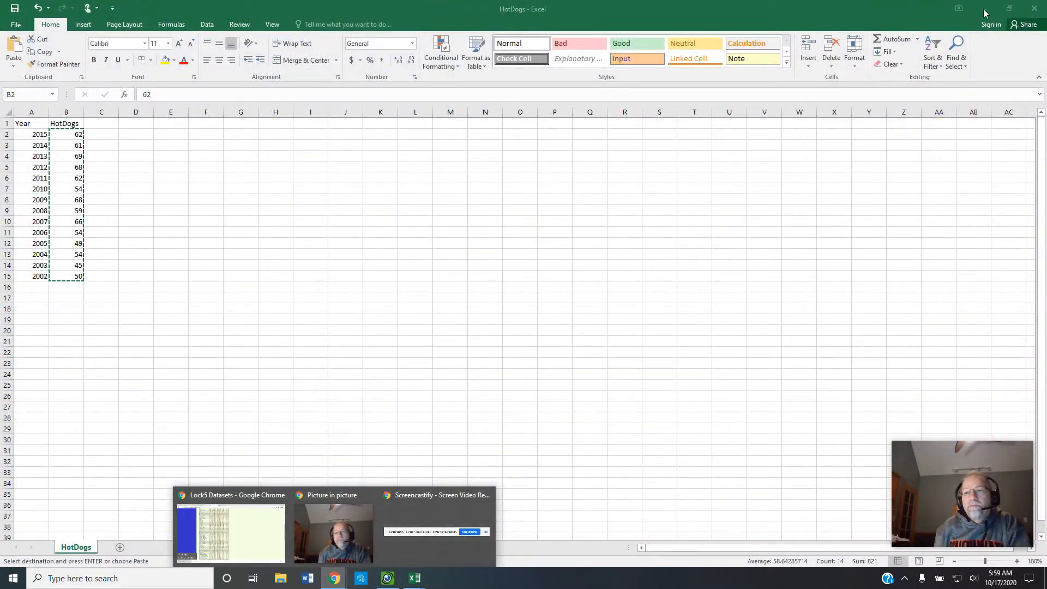
{"action": "left_click", "coordinate": [985, 8]}
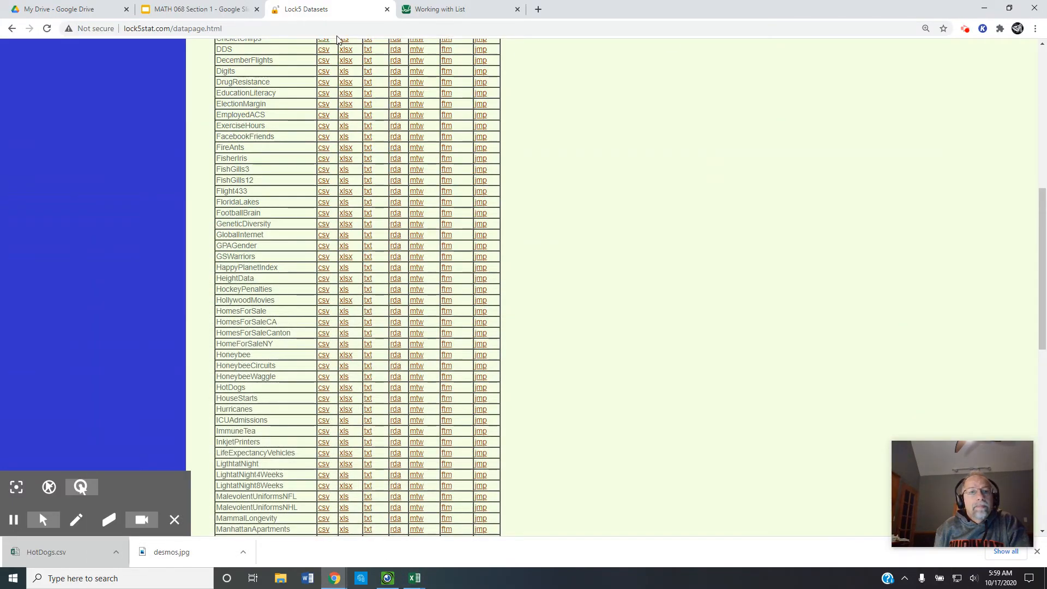
{"action": "left_click", "coordinate": [432, 8]}
{"action": "left_click", "coordinate": [189, 98]}
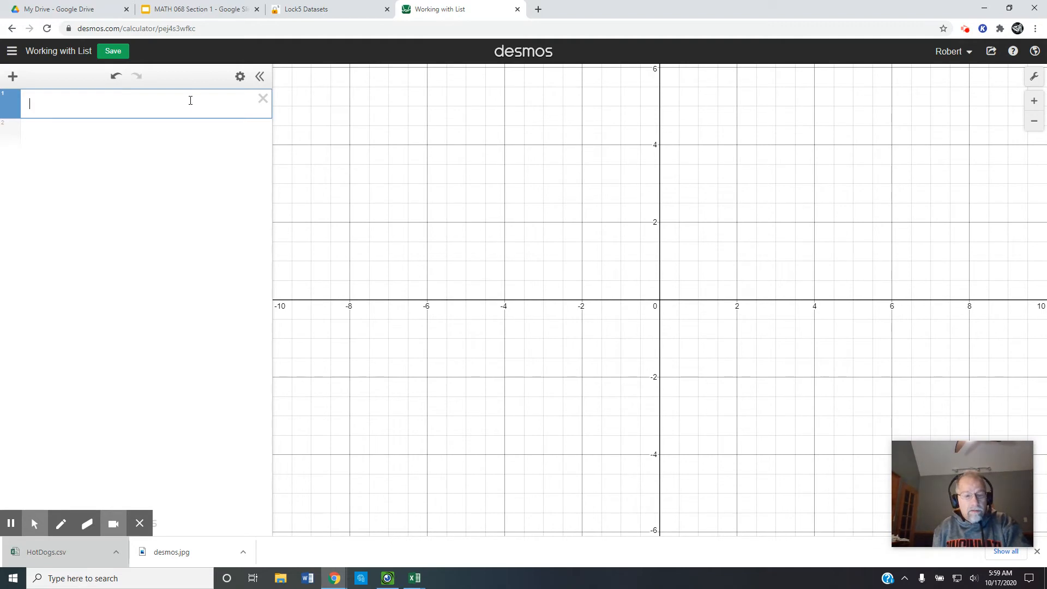
{"action": "key", "text": "ctrl+v"}
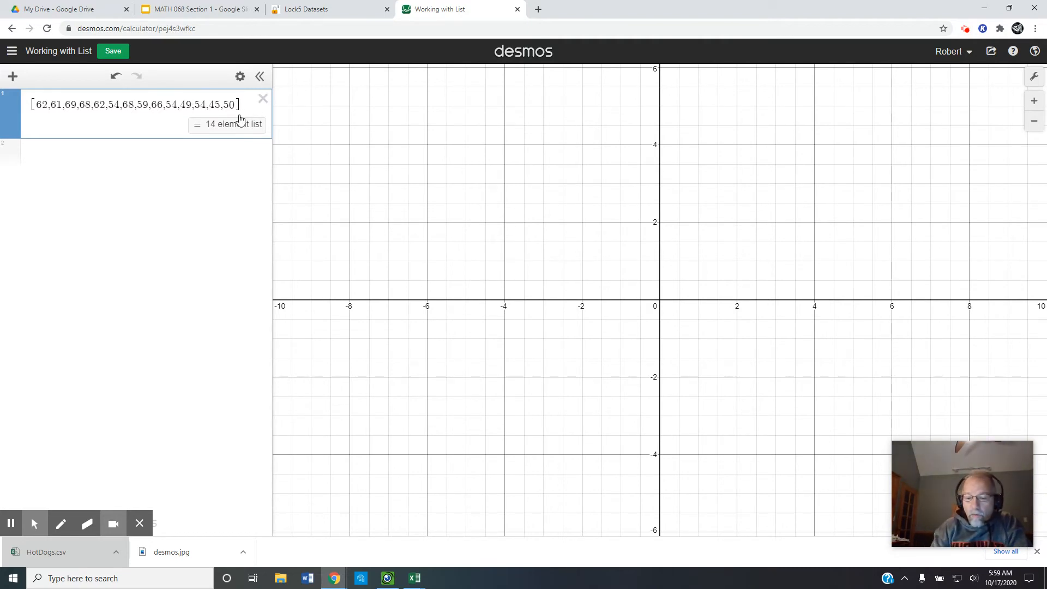
Step: Name the pasted list a by adding "a=" in front of its opening bracket
{"action": "key", "text": "Home"}
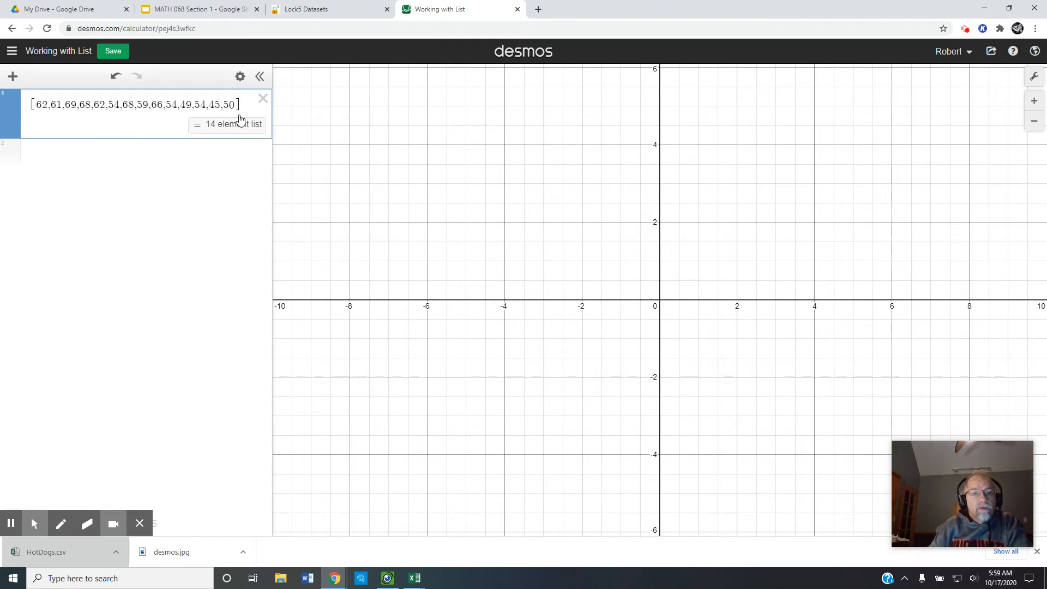
{"action": "left_click", "coordinate": [247, 108]}
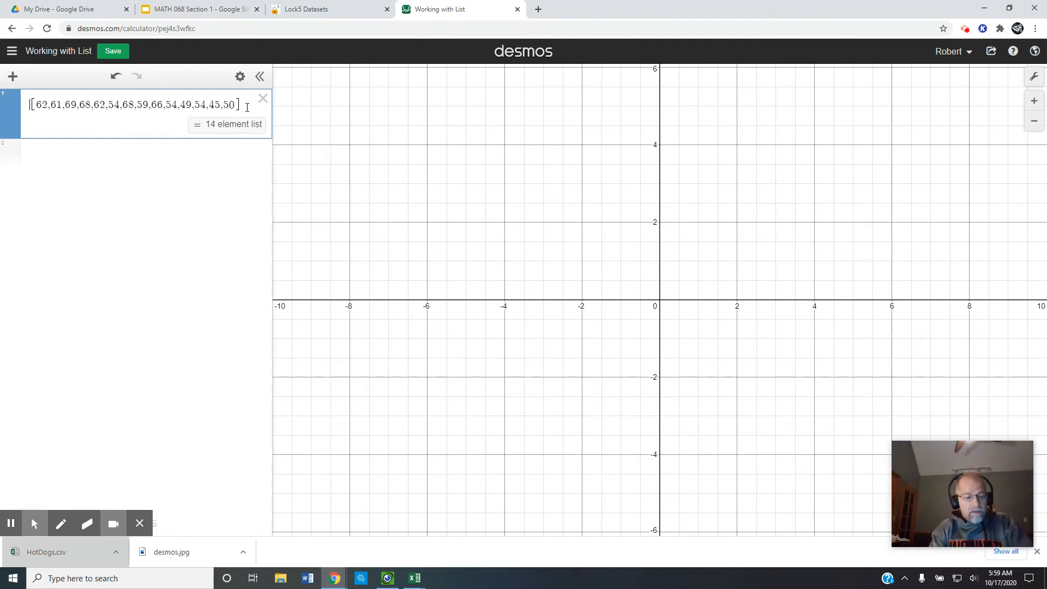
{"action": "key", "text": "Home"}
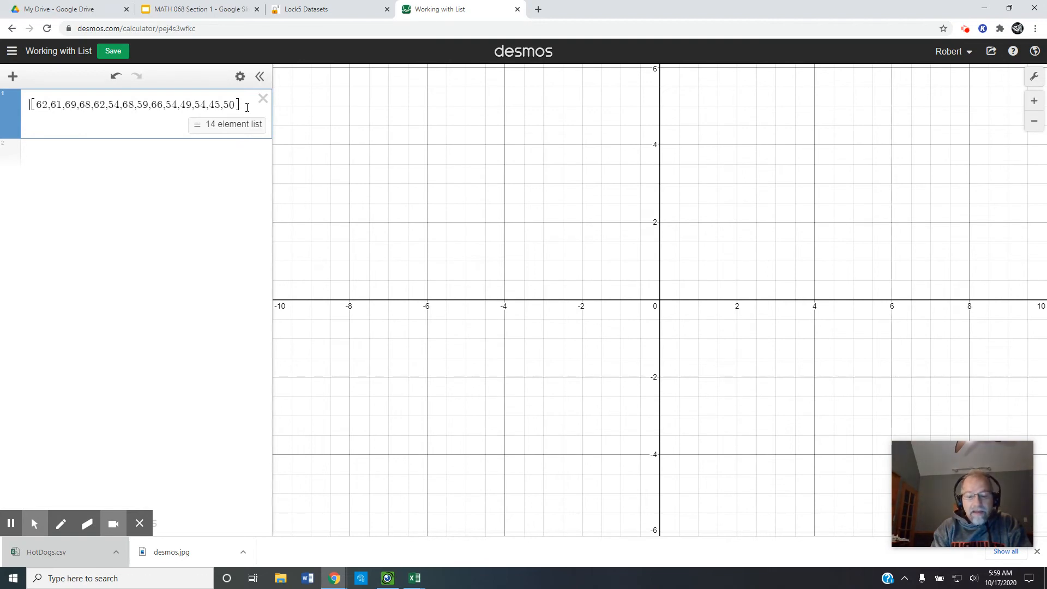
{"action": "type", "text": "a="}
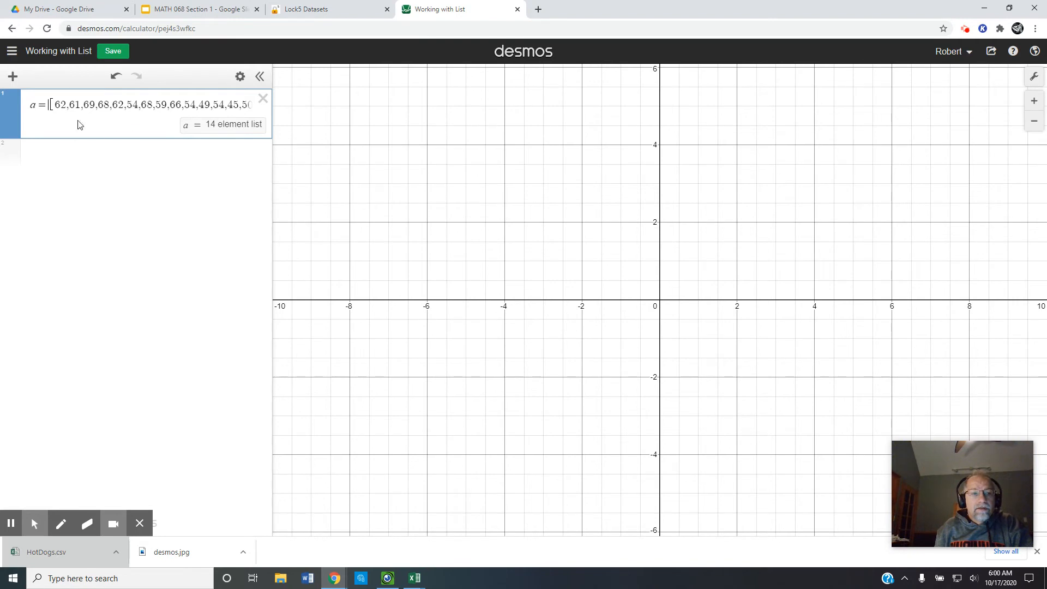
Step: Compute the sum of the list with total(a) in the second expression line
{"action": "left_click", "coordinate": [157, 151]}
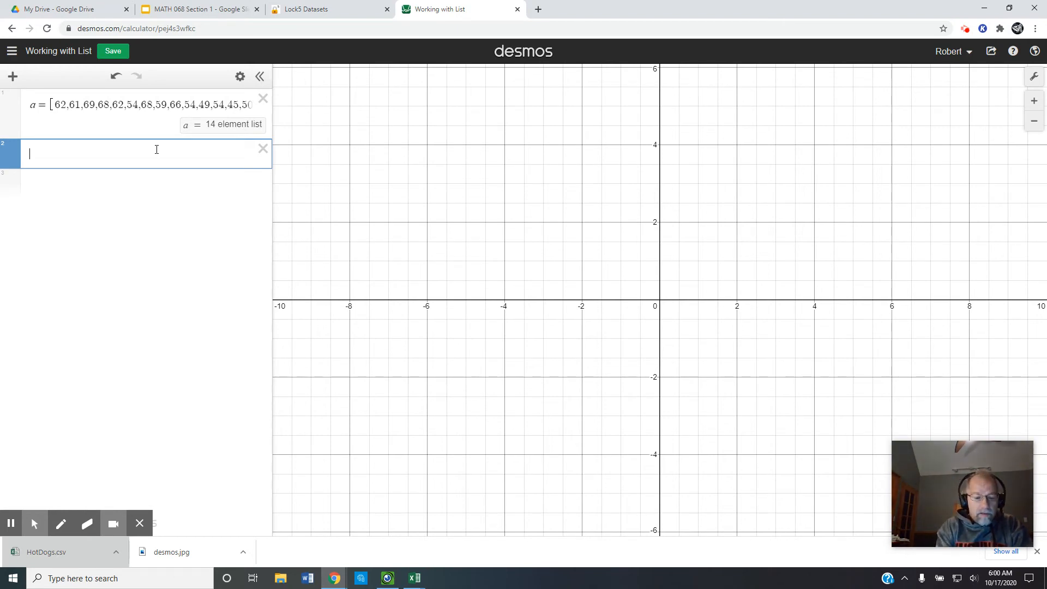
{"action": "type", "text": "tota"}
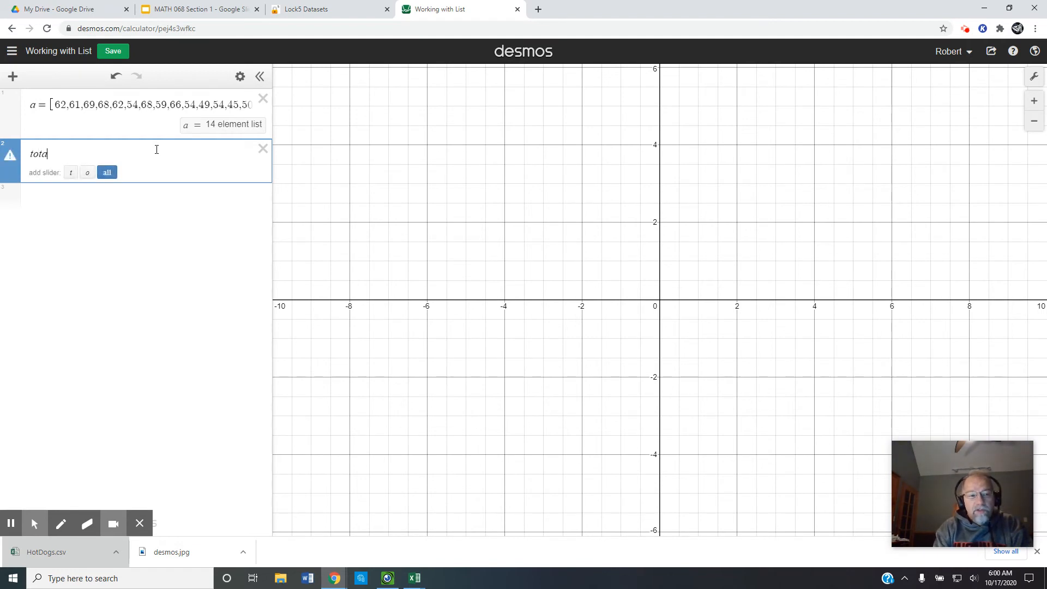
{"action": "type", "text": "l"}
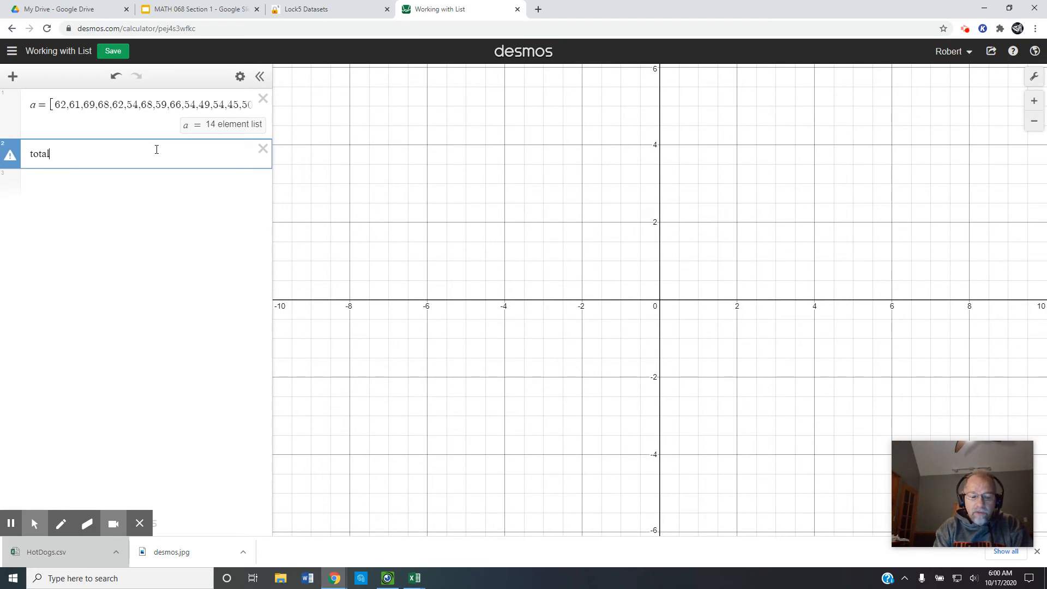
{"action": "type", "text": "("}
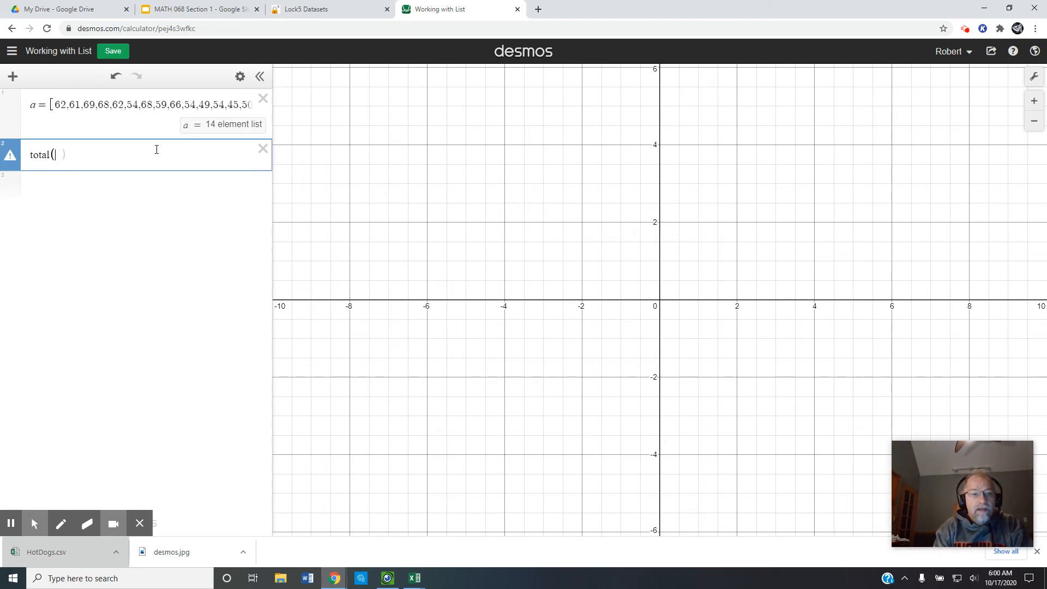
{"action": "type", "text": "a"}
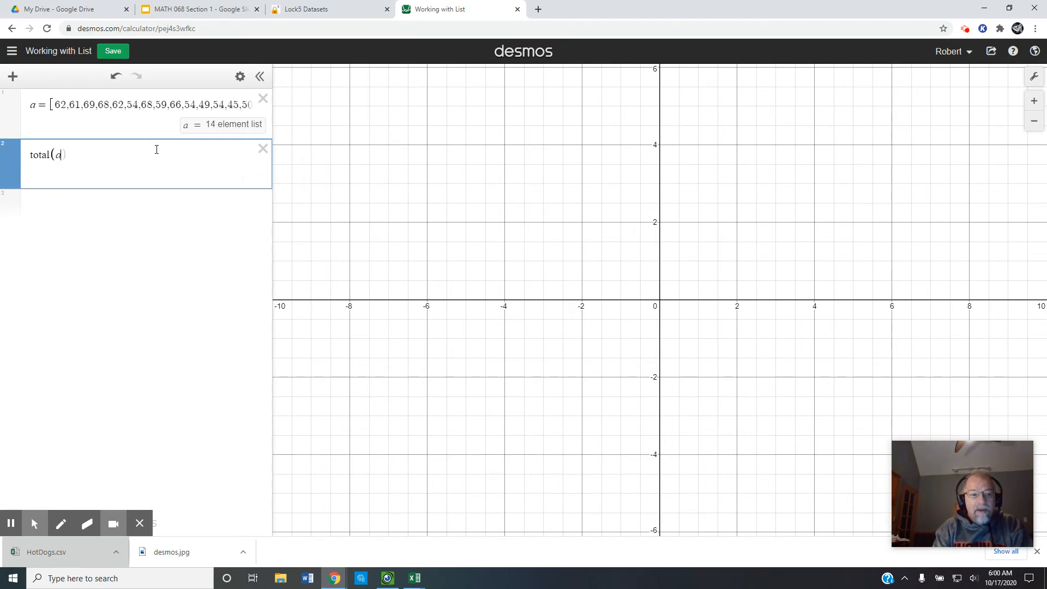
{"action": "key", "text": "Return"}
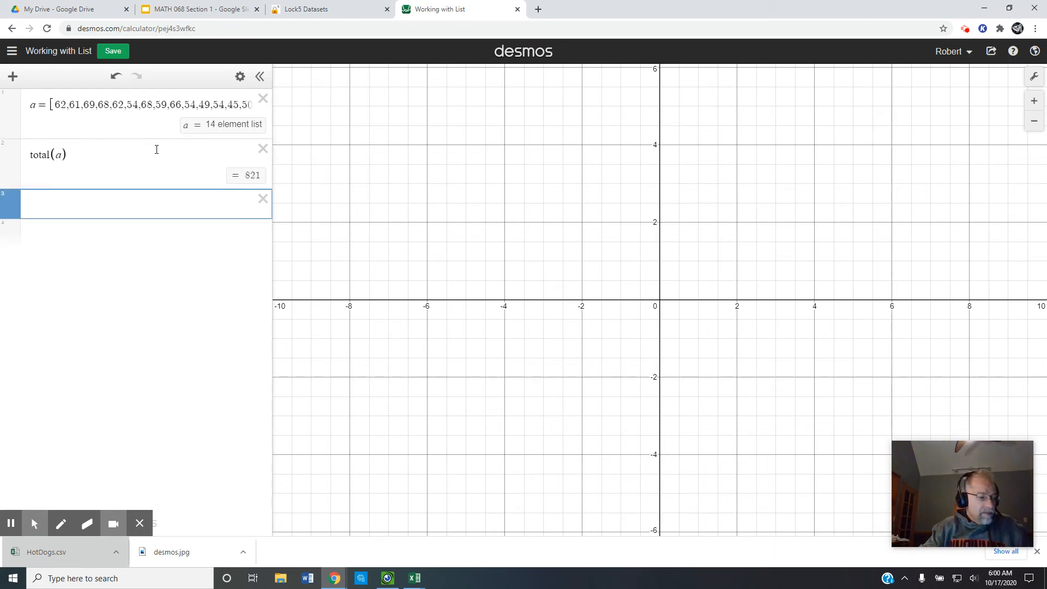
Step: Compute the average of the list with mean(a) in the third expression line
{"action": "type", "text": "mean"}
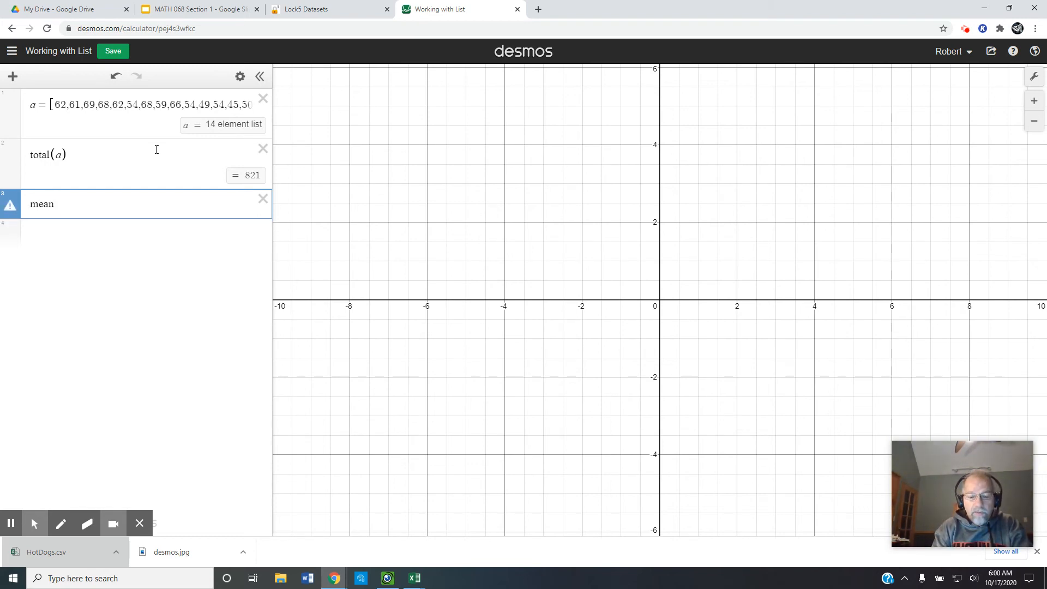
{"action": "type", "text": "("}
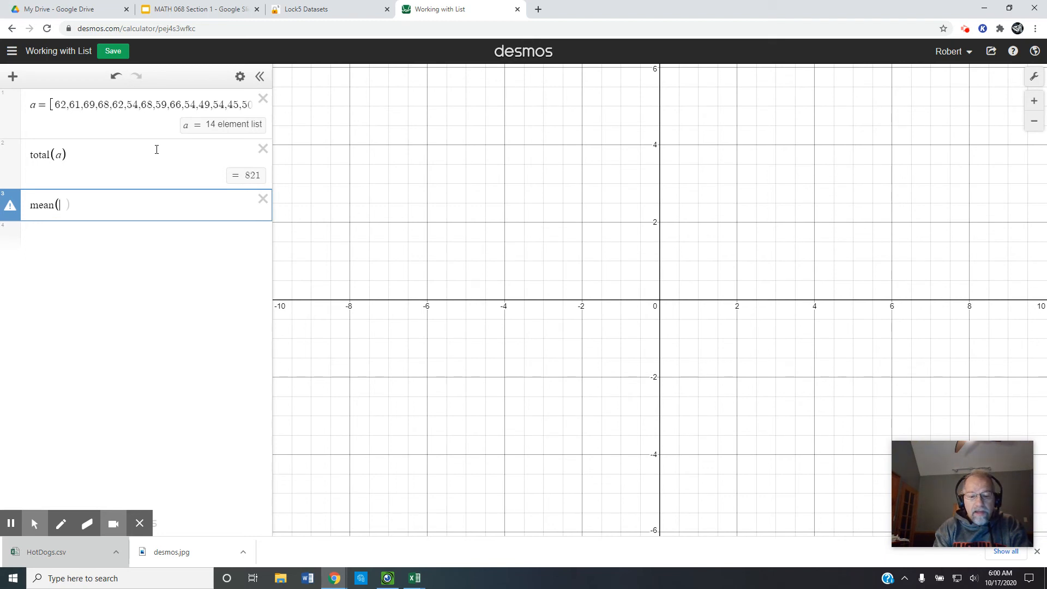
{"action": "type", "text": "a"}
{"action": "key", "text": "Return"}
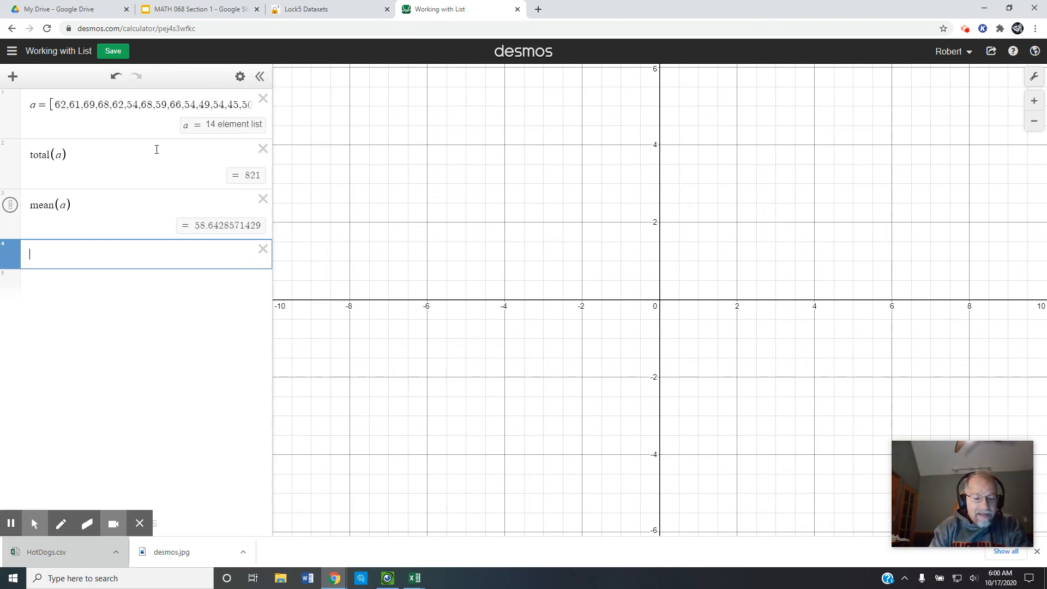
Step: Compute the standard deviation of the list with stdev(a) in the fourth expression line
{"action": "type", "text": "st"}
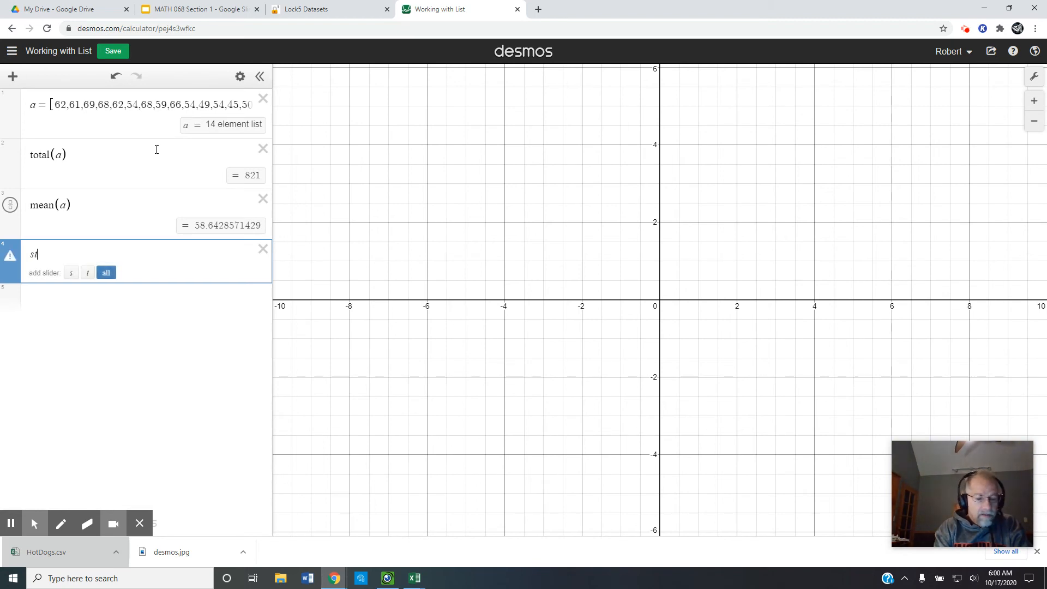
{"action": "type", "text": "dev"}
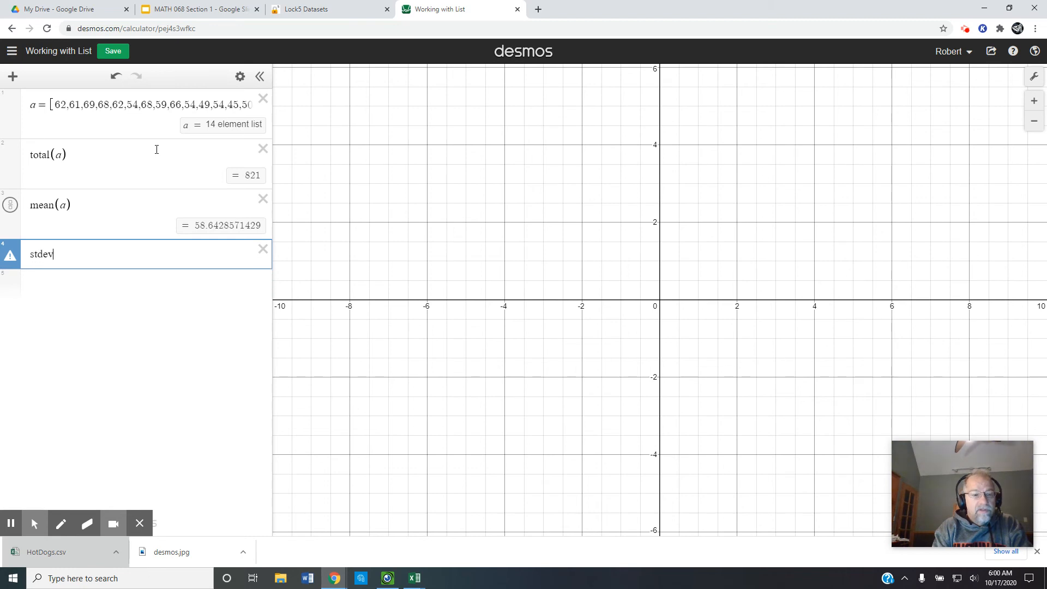
{"action": "type", "text": "(a"}
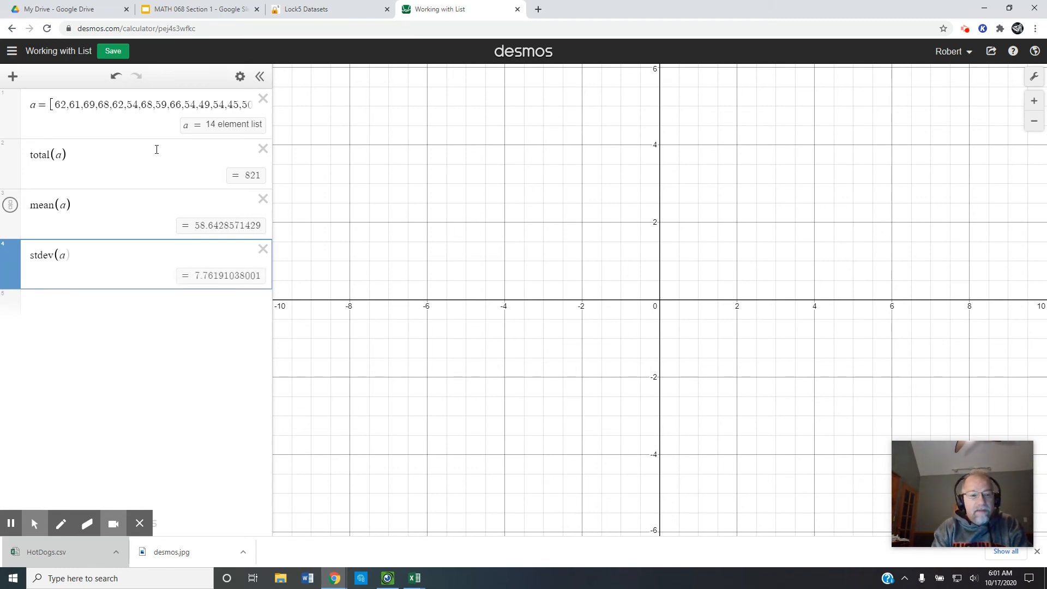
{"action": "key", "text": "Return"}
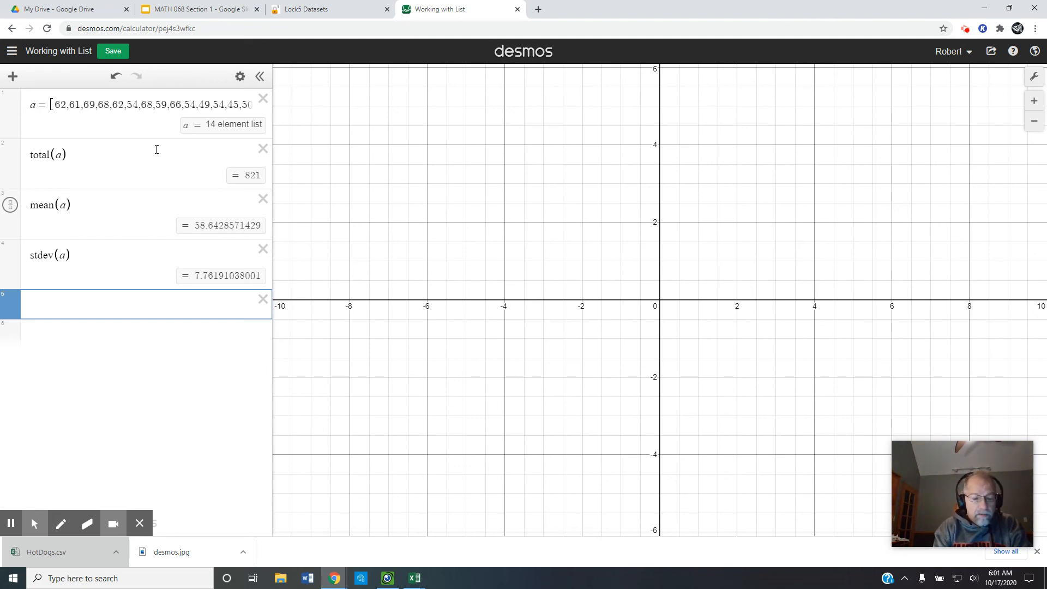
Step: Generate the five-number summary of the list with stats(a) in the fifth expression line
{"action": "type", "text": "tats"}
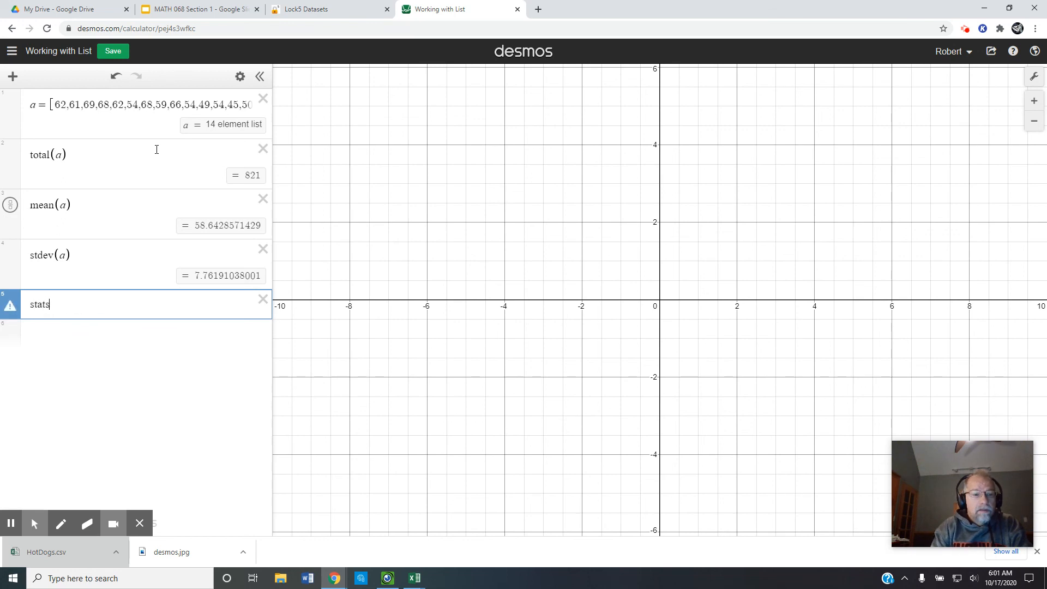
{"action": "type", "text": "(a)"}
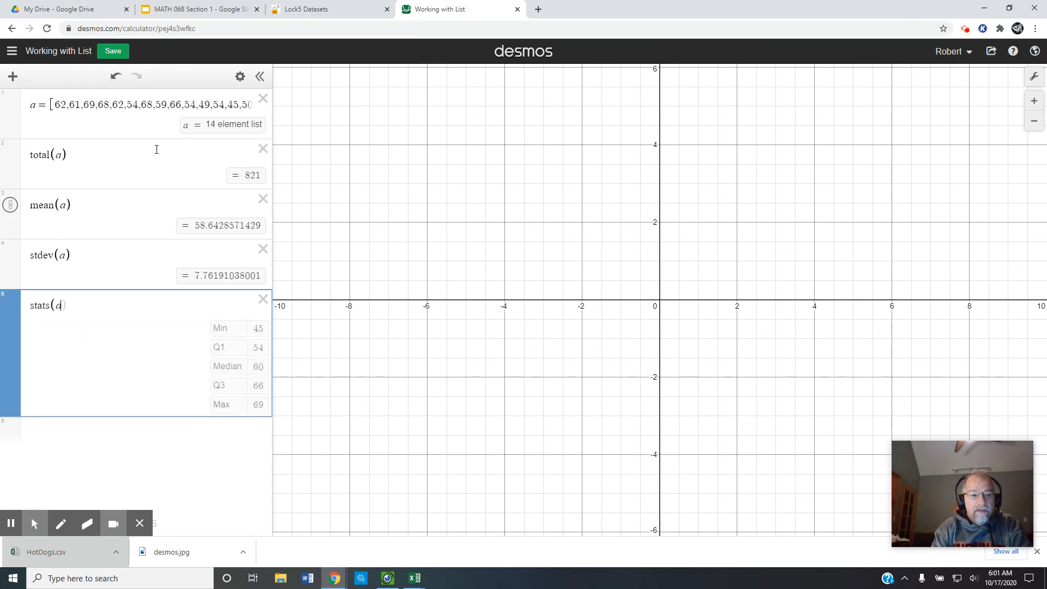
{"action": "key", "text": "Return"}
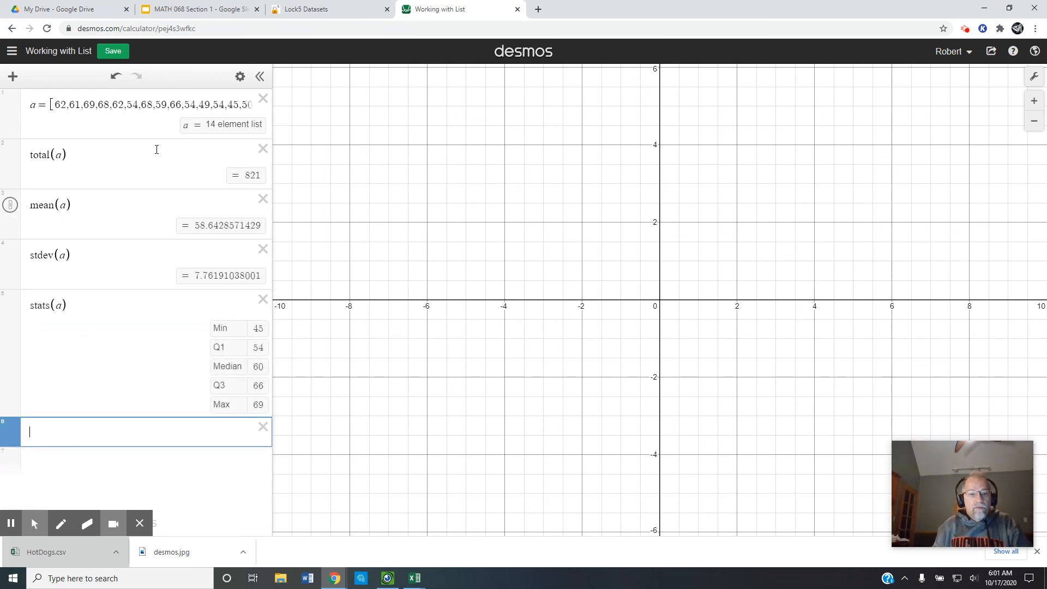